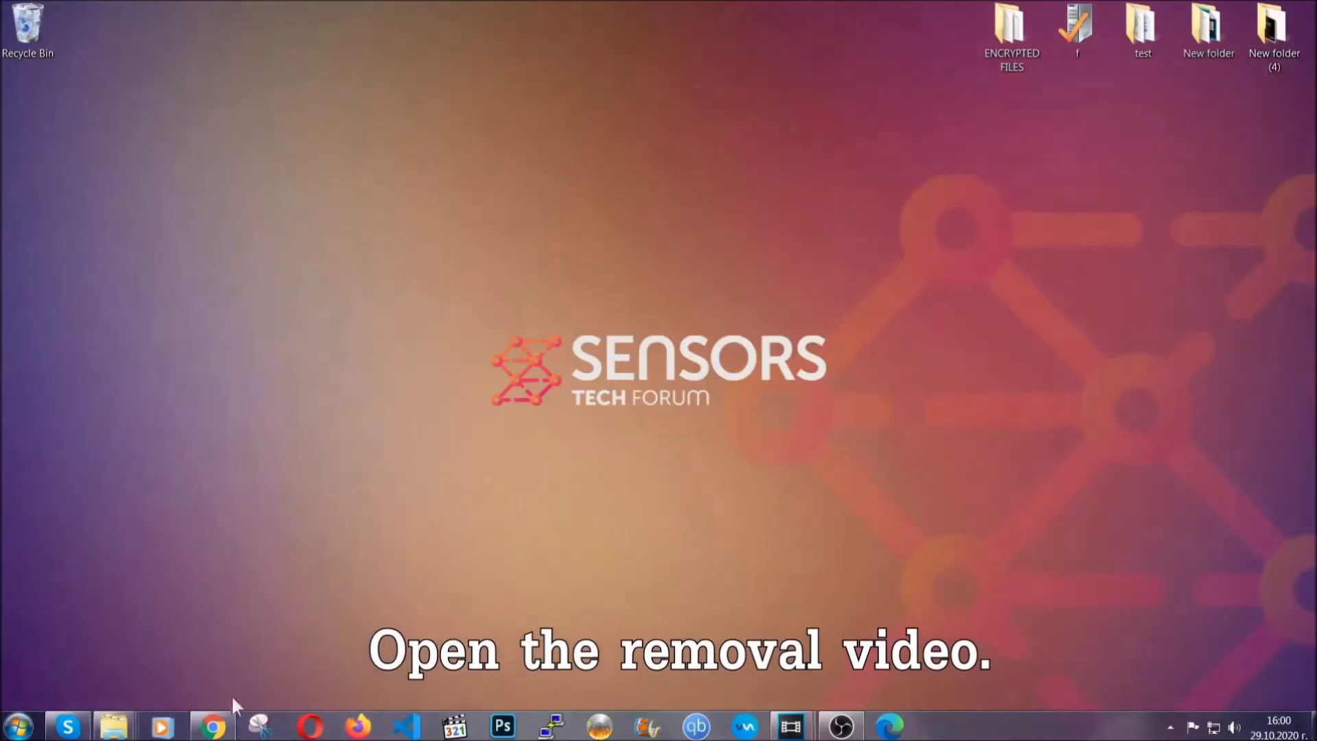
- Follow the video description's guide link to the SpyHunter download and run SpyHunter-Installer.exe
{"action": "left_click", "coordinate": [213, 726]}
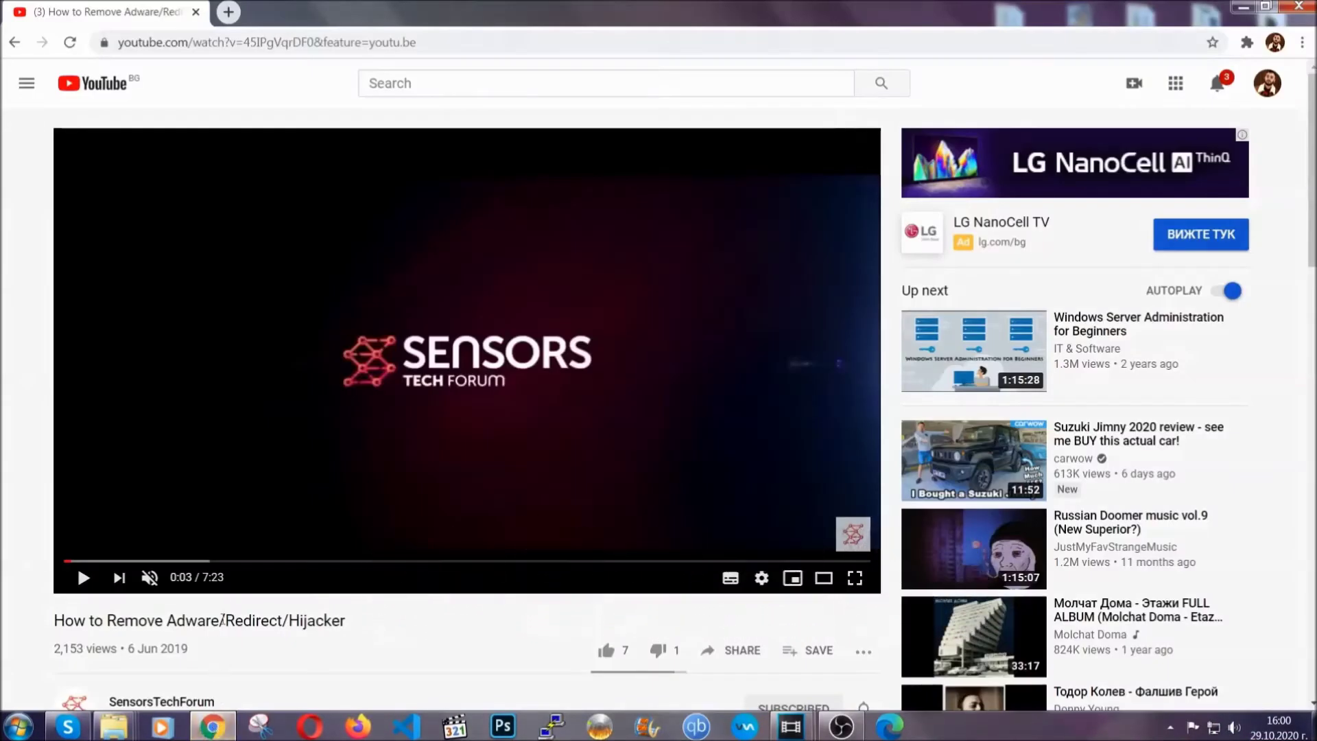
{"action": "scroll", "coordinate": [262, 487], "scroll_direction": "down", "scroll_amount": 5}
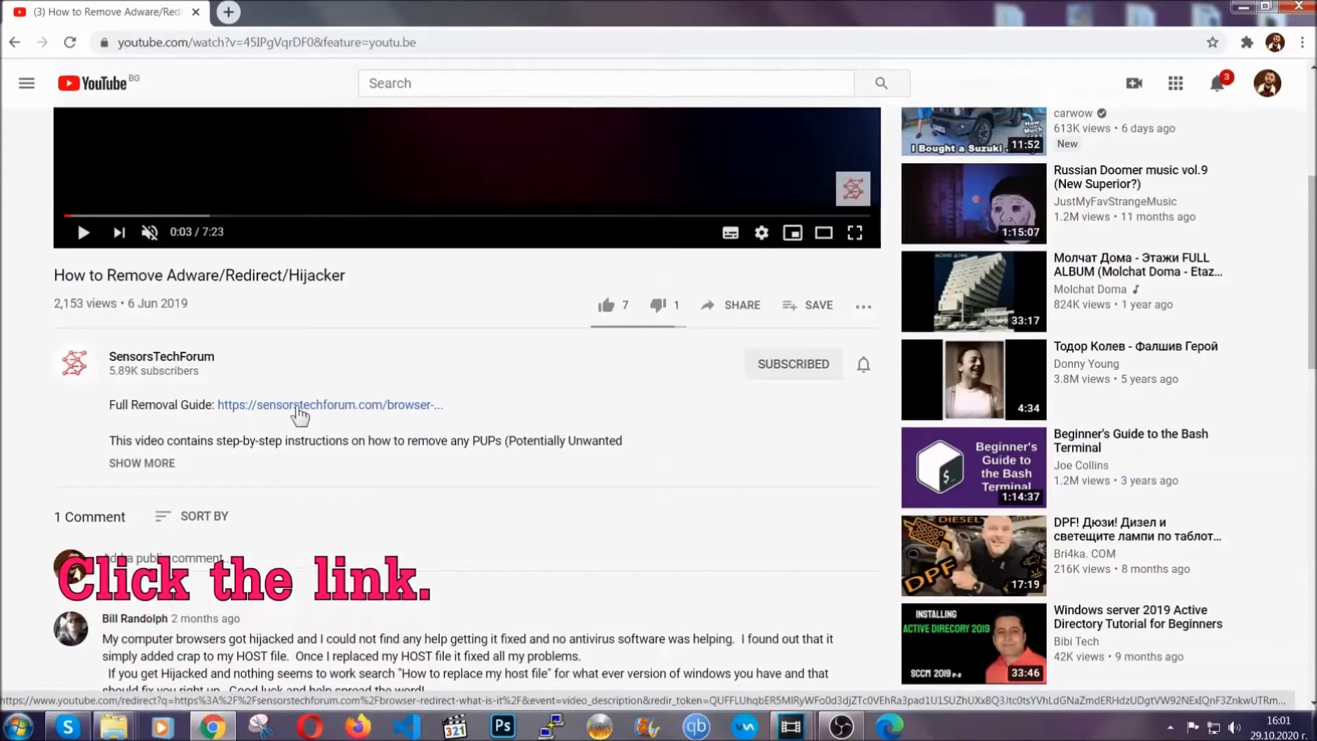
{"action": "left_click", "coordinate": [299, 405]}
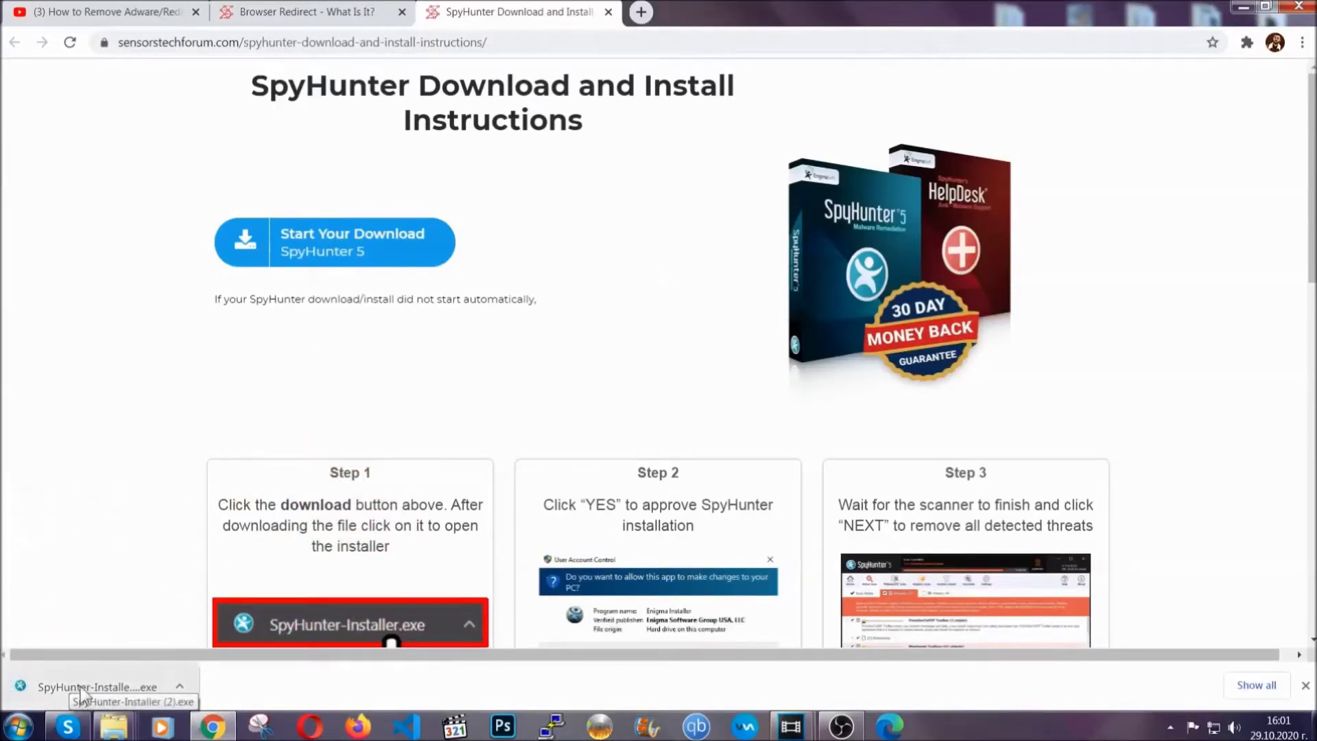
{"action": "left_click", "coordinate": [81, 689]}
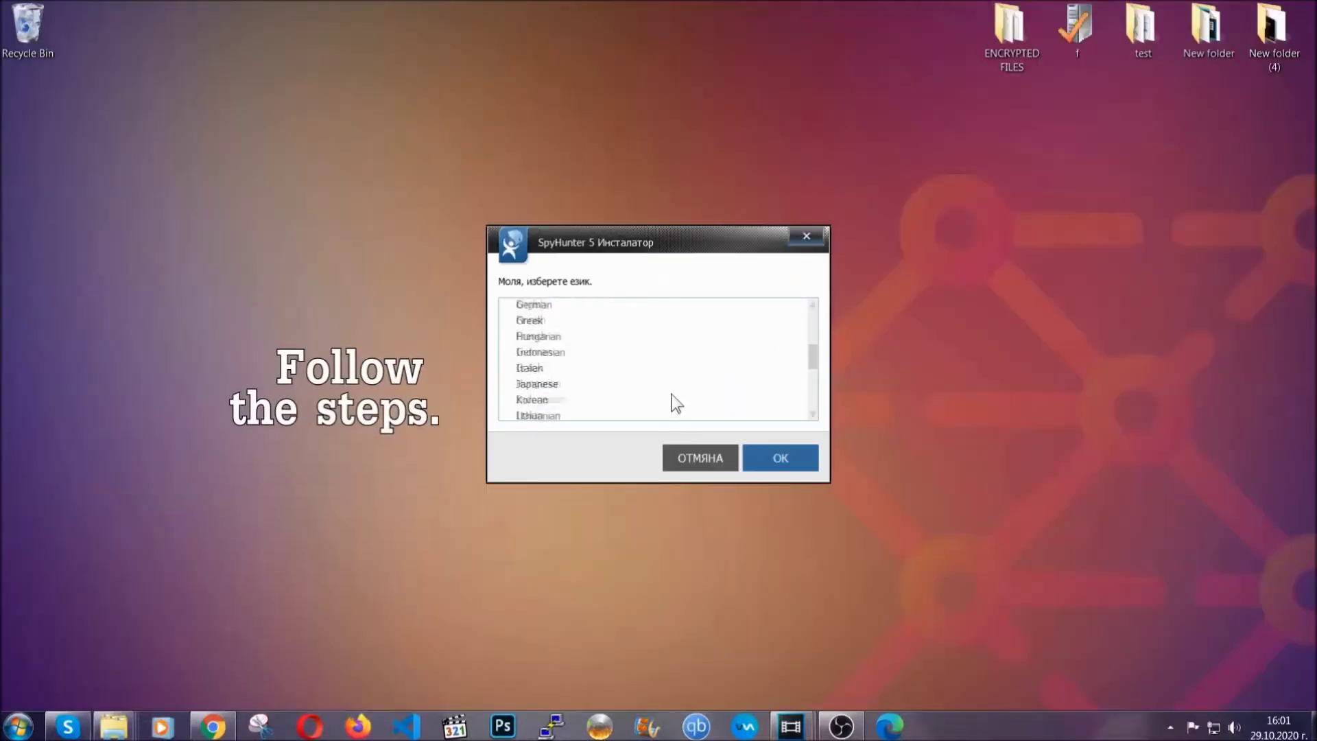
- Install SpyHunter 5 with English as the language, accepting the EULA and Privacy Policy
{"action": "scroll", "coordinate": [638, 402], "scroll_direction": "down", "scroll_amount": 2}
{"action": "scroll", "coordinate": [671, 411], "scroll_direction": "up", "scroll_amount": 4}
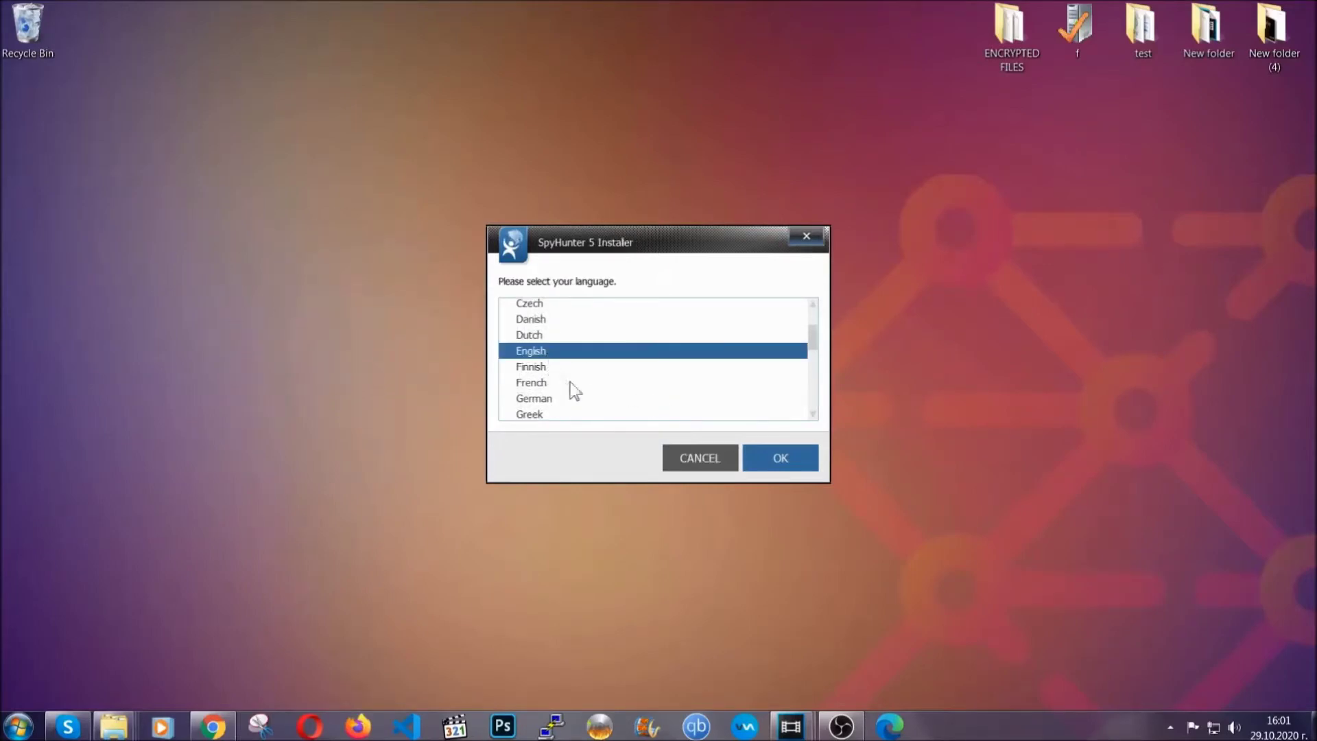
{"action": "left_click", "coordinate": [768, 459]}
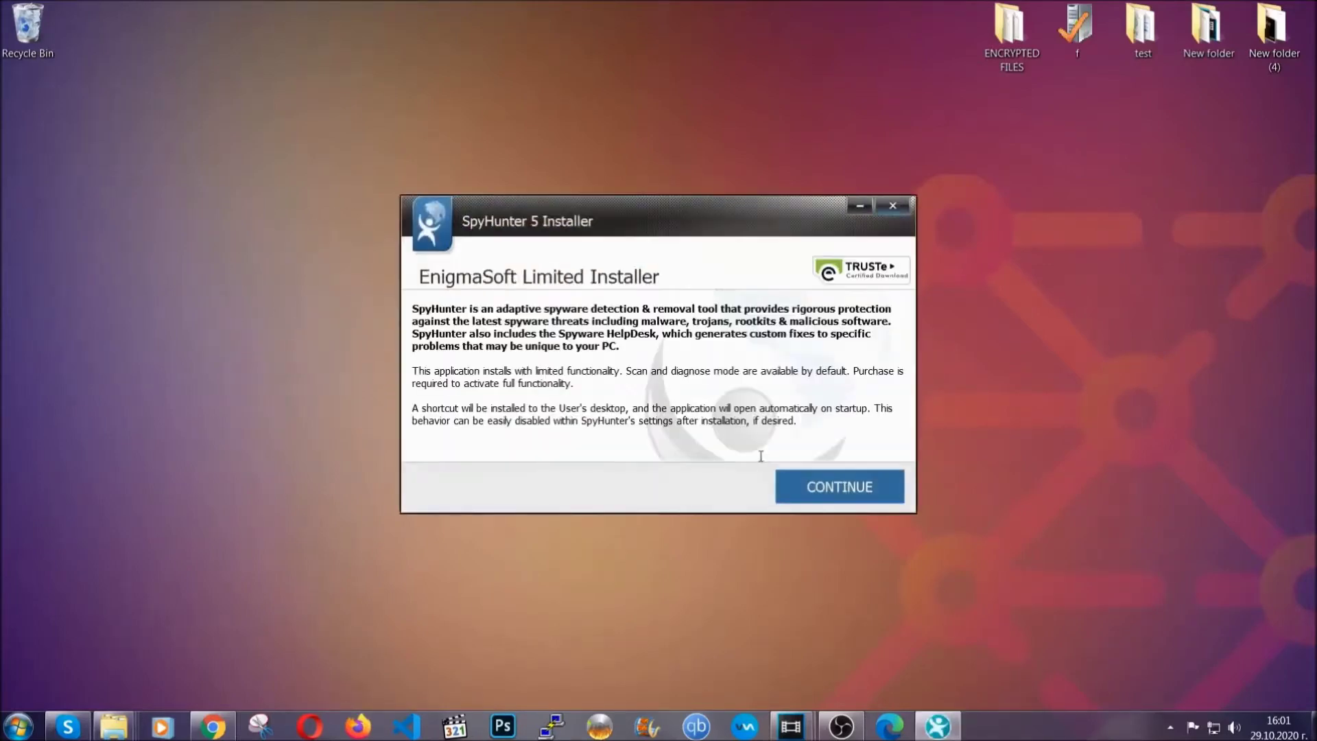
{"action": "left_click", "coordinate": [791, 483]}
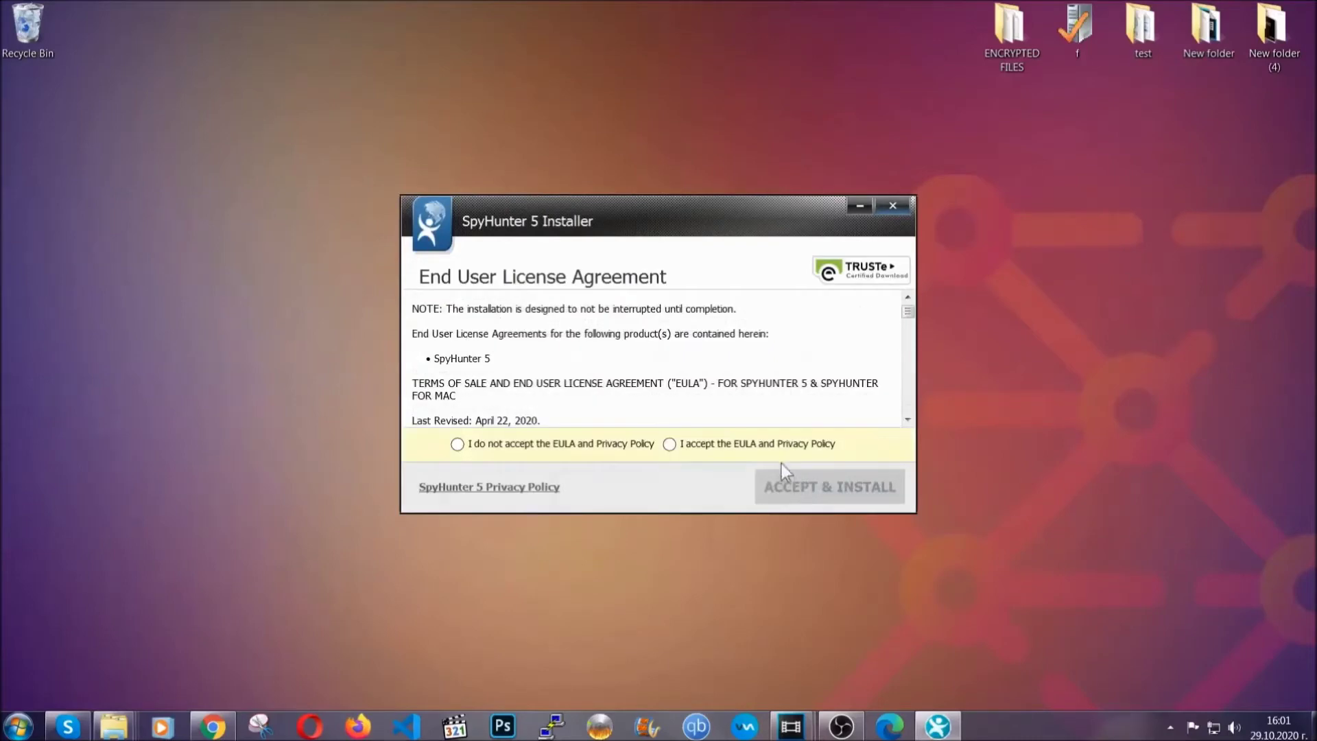
{"action": "left_click", "coordinate": [774, 444]}
{"action": "left_click", "coordinate": [796, 486]}
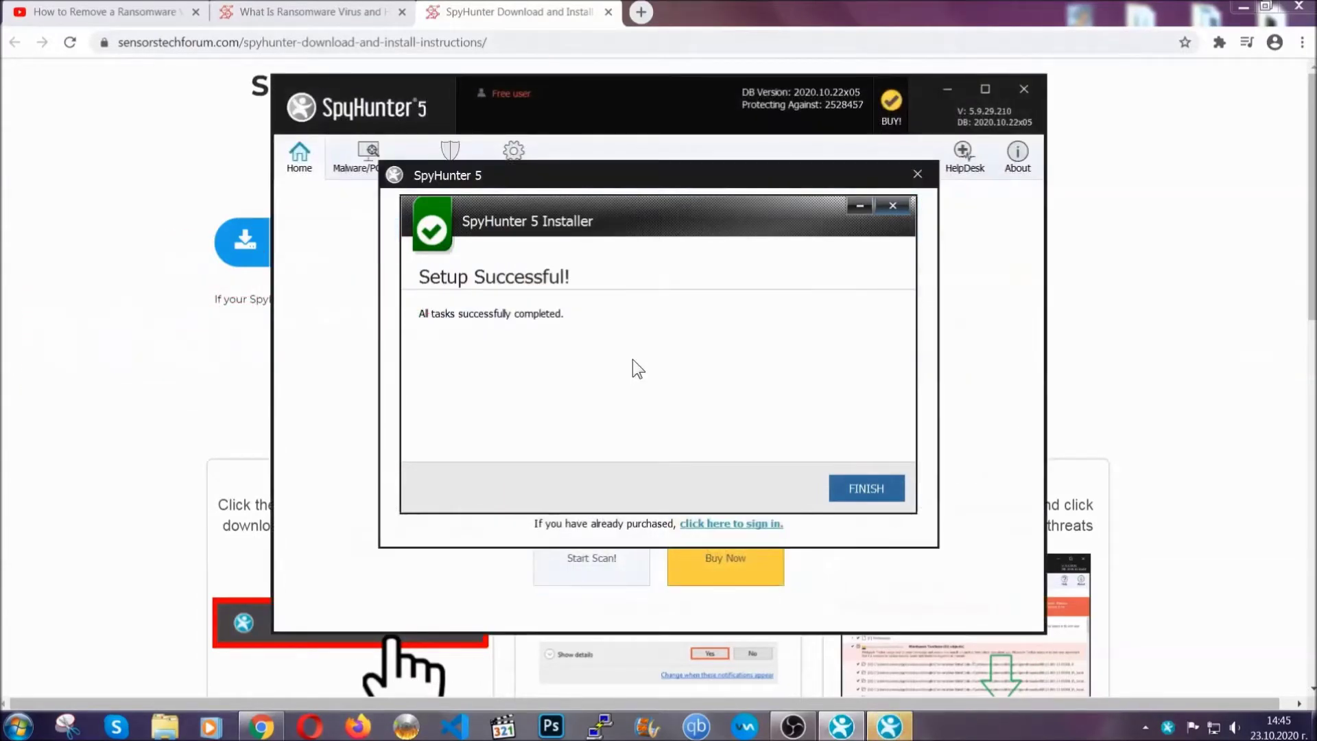
- Finish setup, let the Active Scan run, and mark the detected PUP.Keygen.BB for removal
{"action": "left_click", "coordinate": [842, 491]}
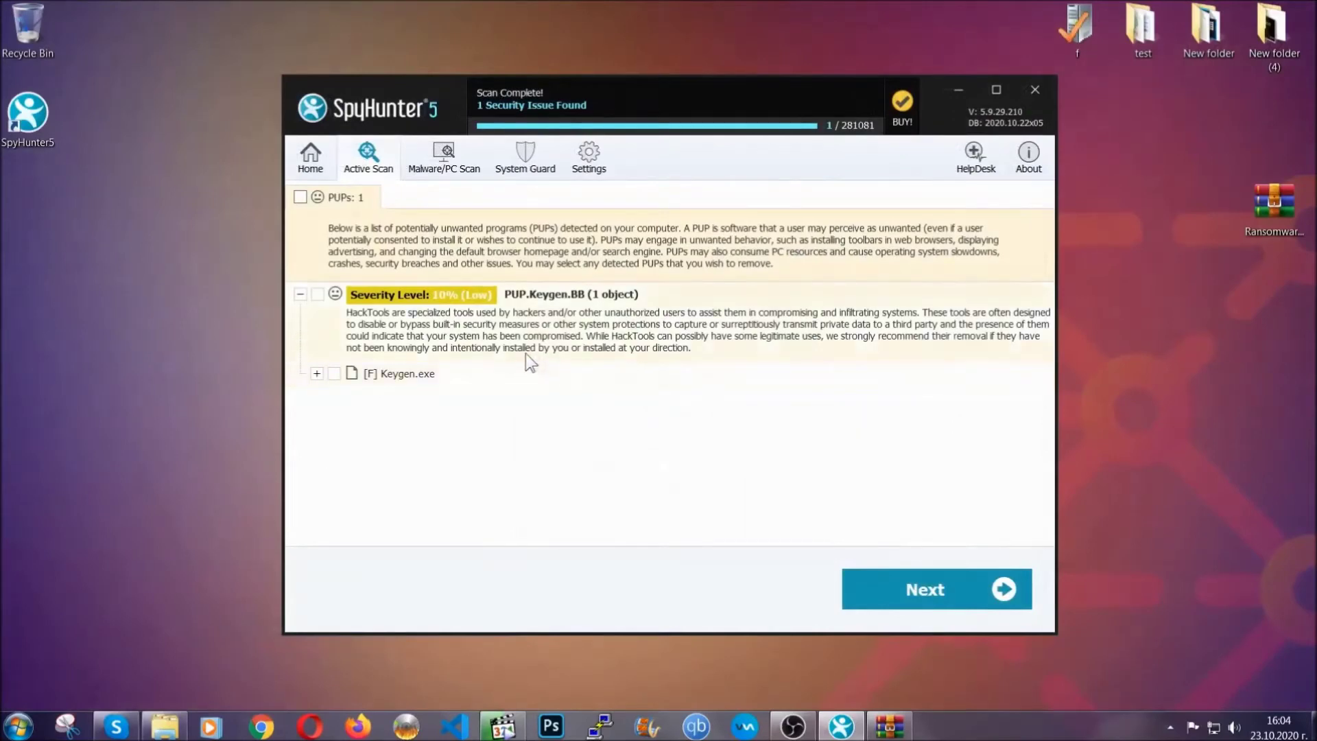
{"action": "left_click", "coordinate": [301, 198]}
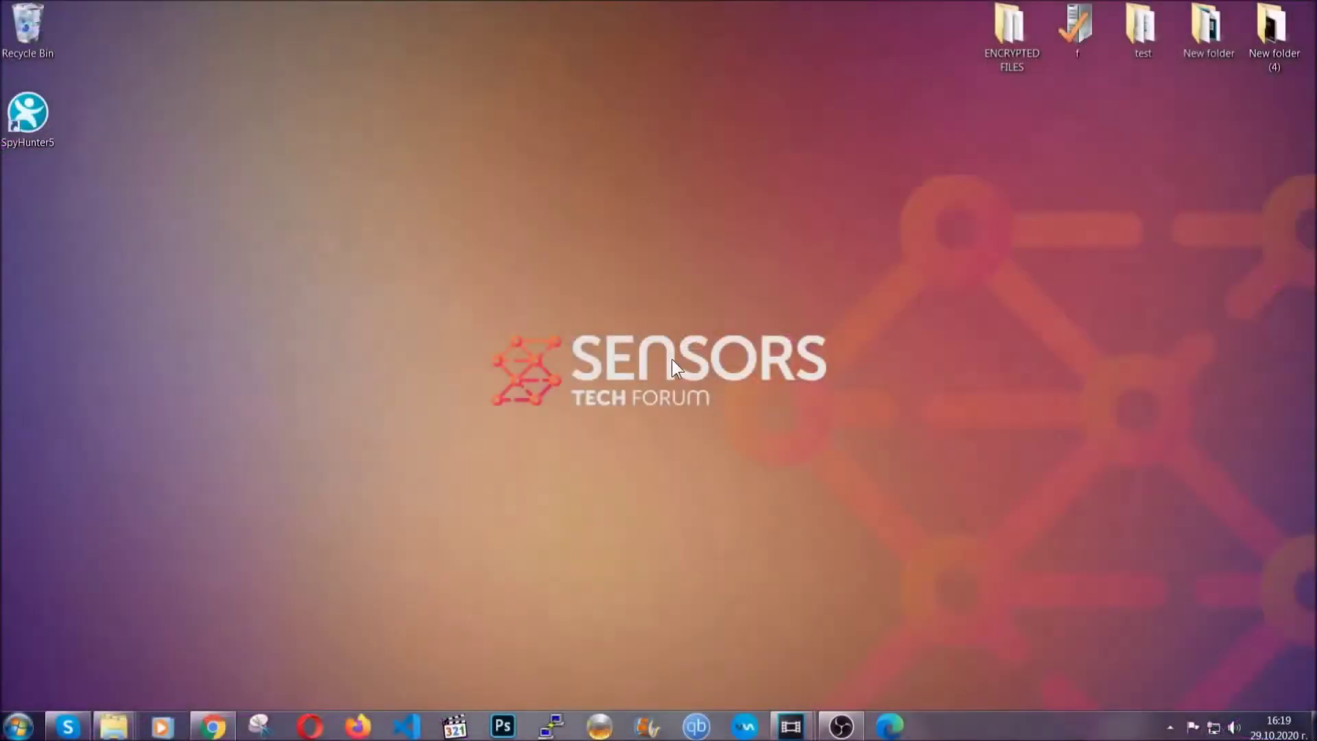
- Run APPWIZ.CPL and uninstall SUSPICIOUS PROGRAM from Programs and Features, confirming its removal
{"action": "key", "text": "super+r"}
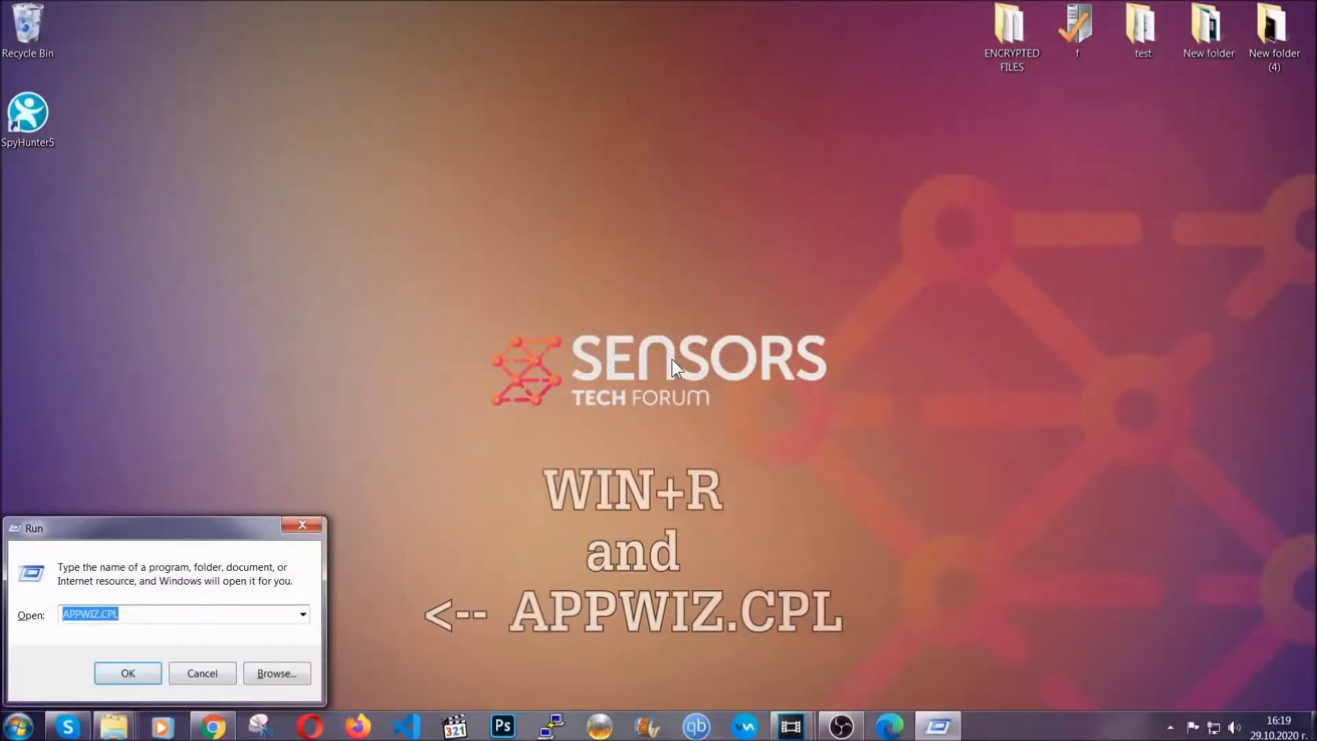
{"action": "left_click", "coordinate": [135, 616]}
{"action": "left_click_drag", "start_coordinate": [135, 616], "coordinate": [31, 622]}
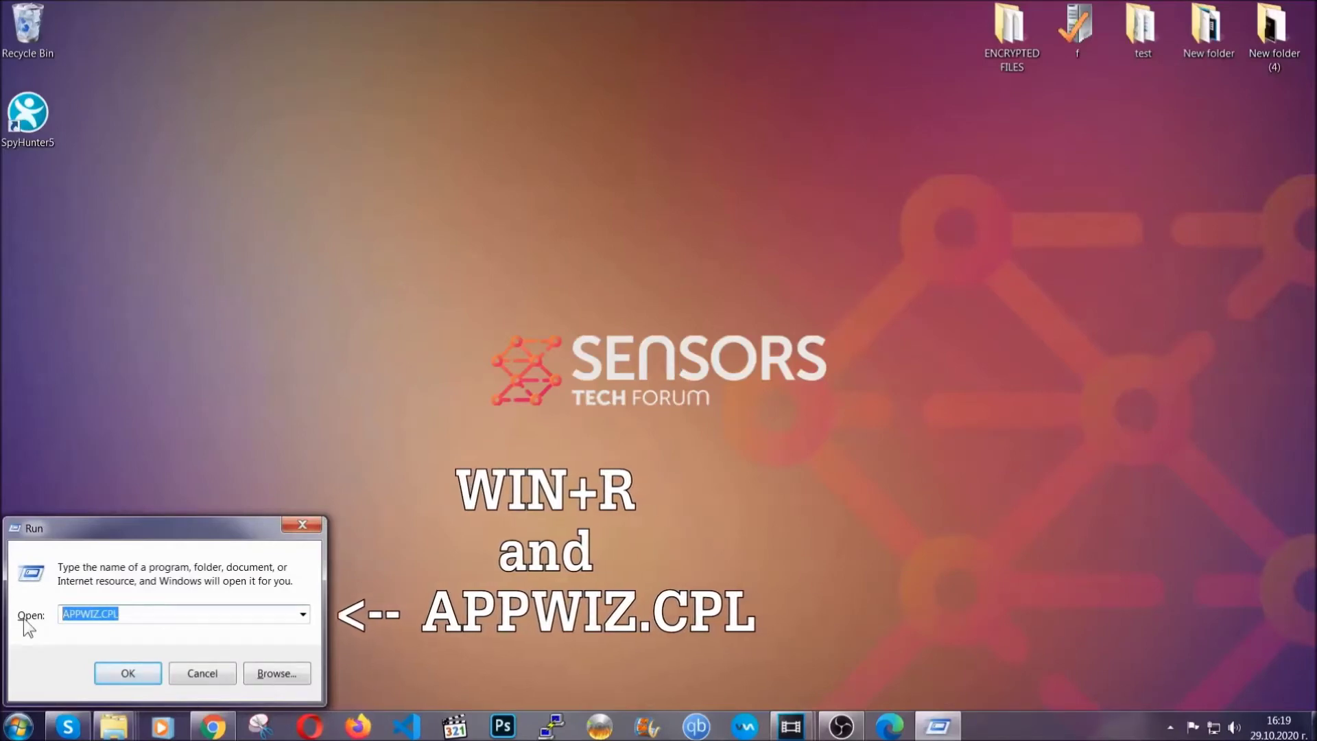
{"action": "left_click", "coordinate": [128, 671]}
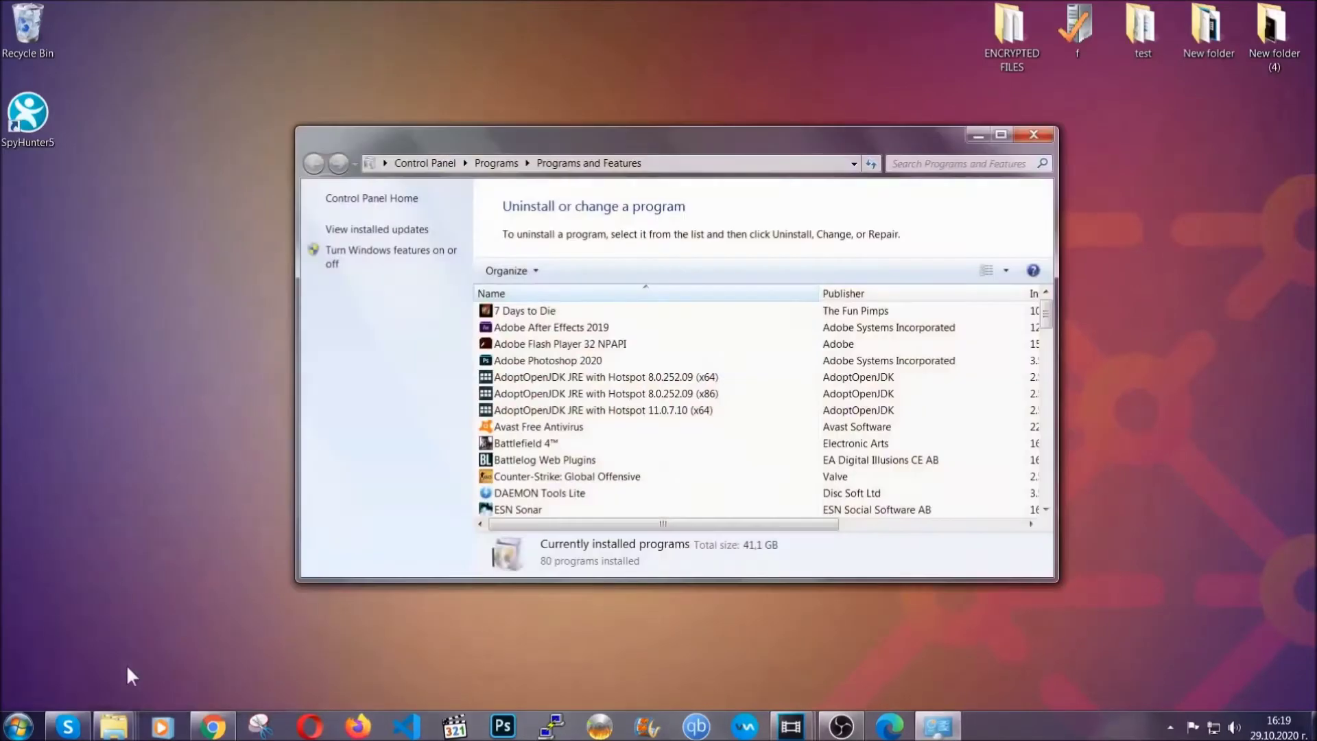
{"action": "scroll", "coordinate": [697, 376], "scroll_direction": "down", "scroll_amount": 20}
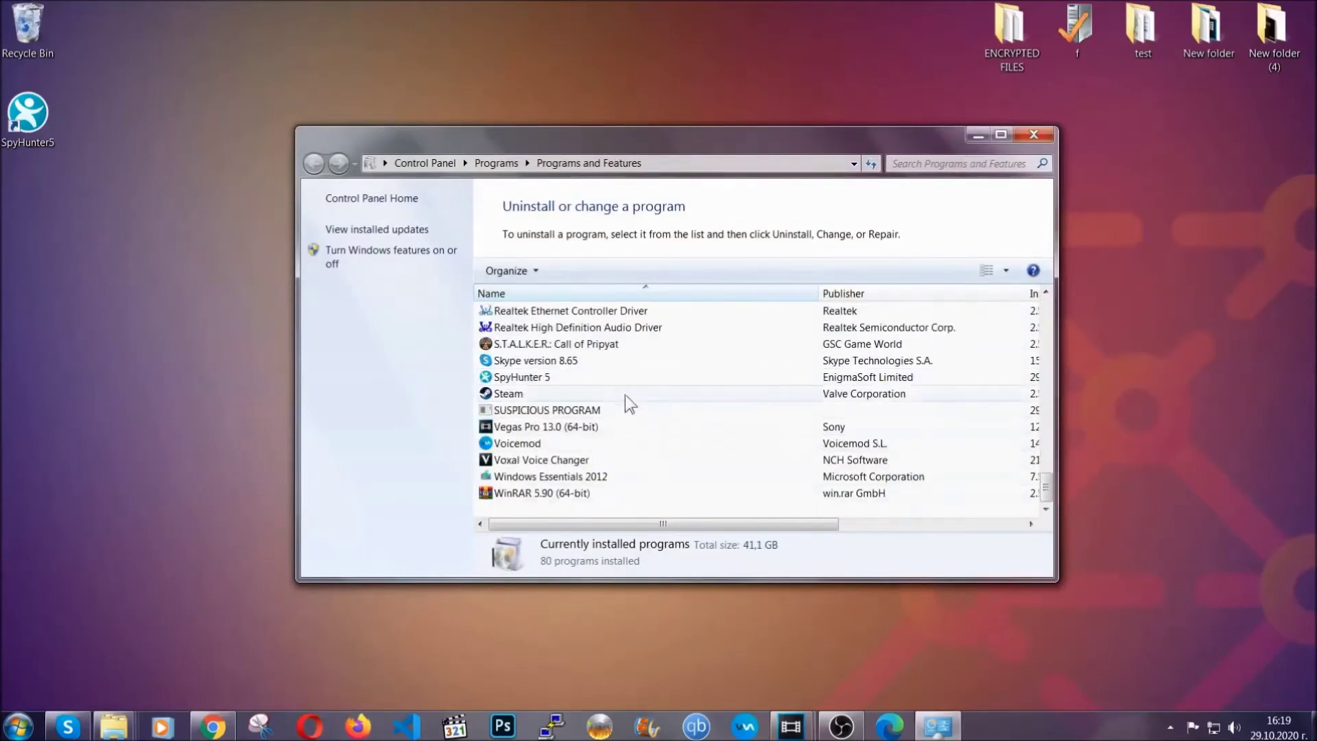
{"action": "left_click", "coordinate": [564, 411]}
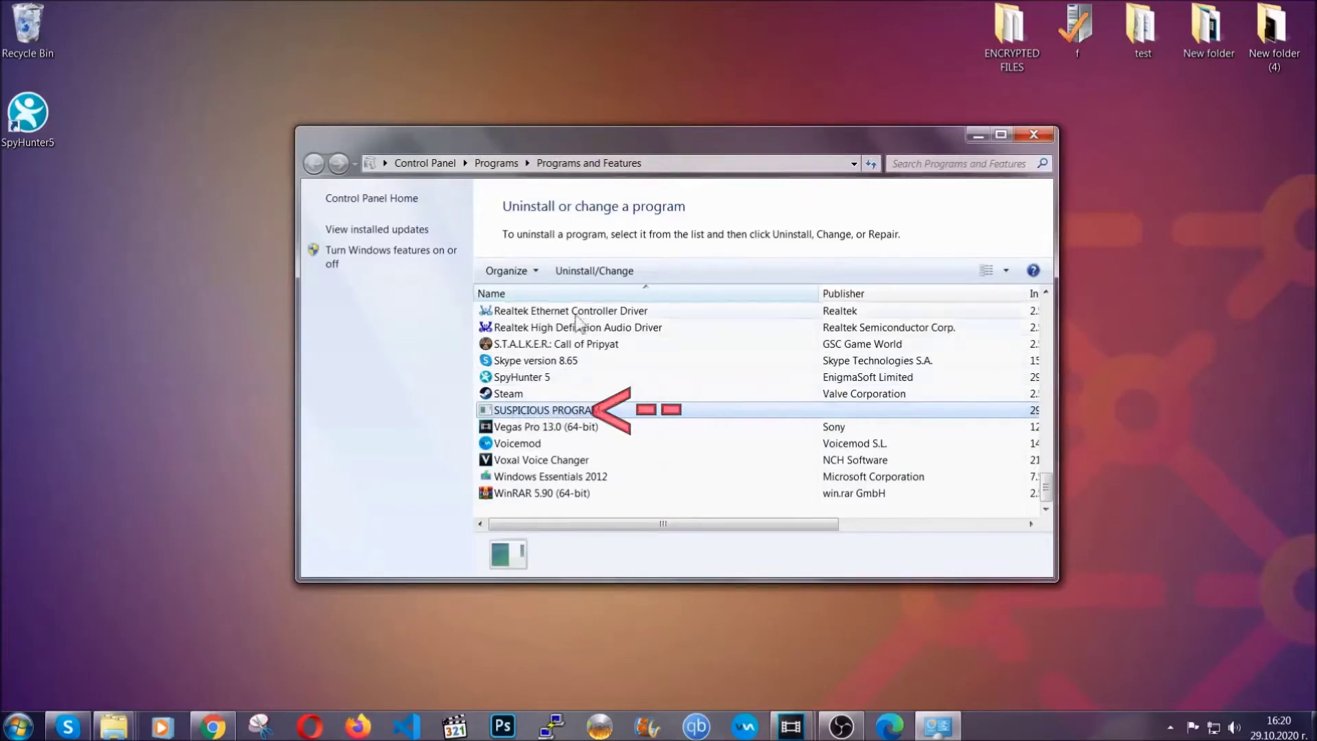
{"action": "left_click", "coordinate": [585, 272]}
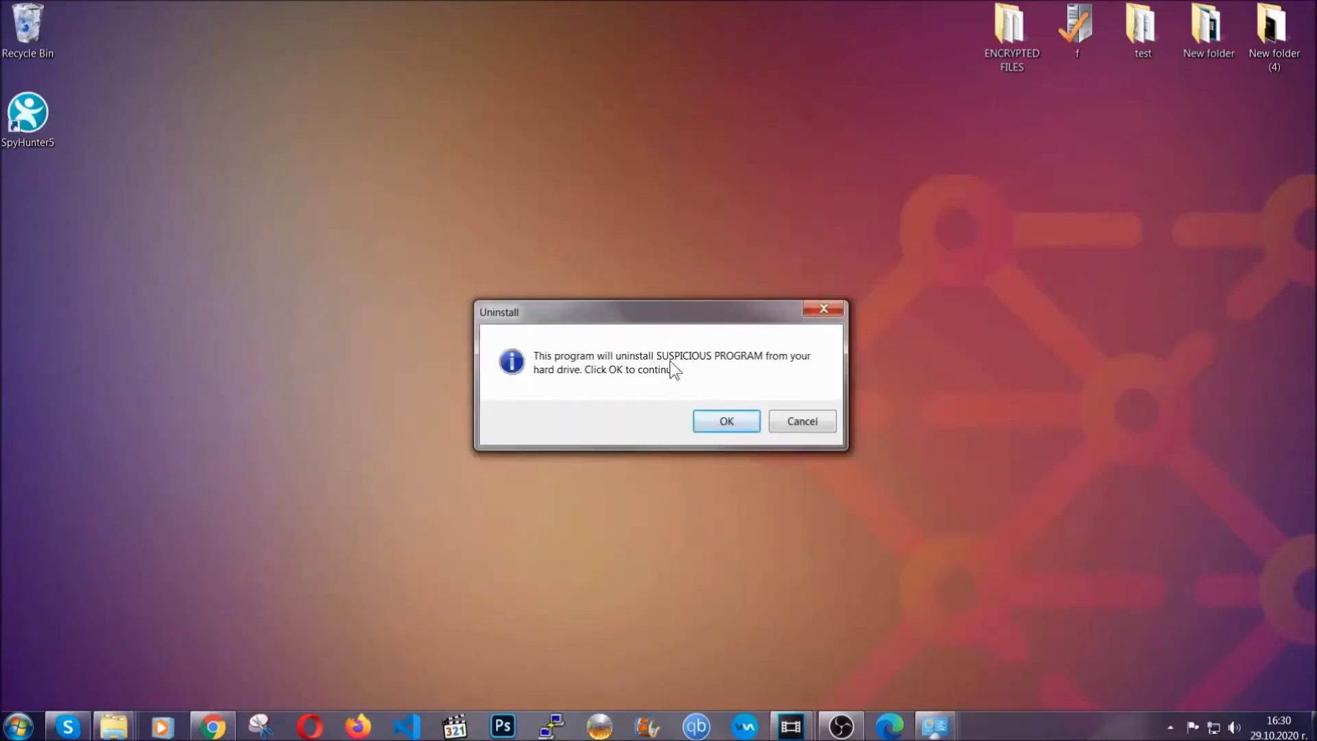
{"action": "left_click", "coordinate": [717, 421]}
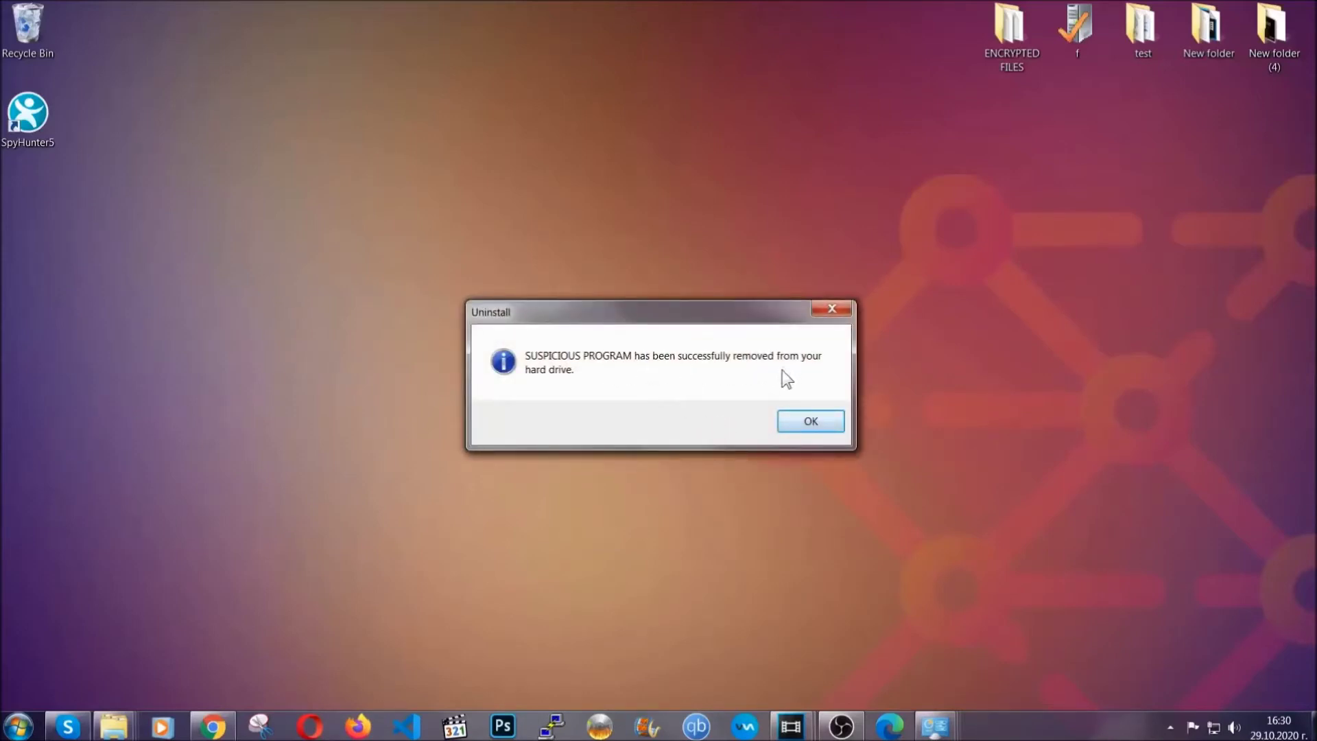
{"action": "left_click", "coordinate": [791, 419]}
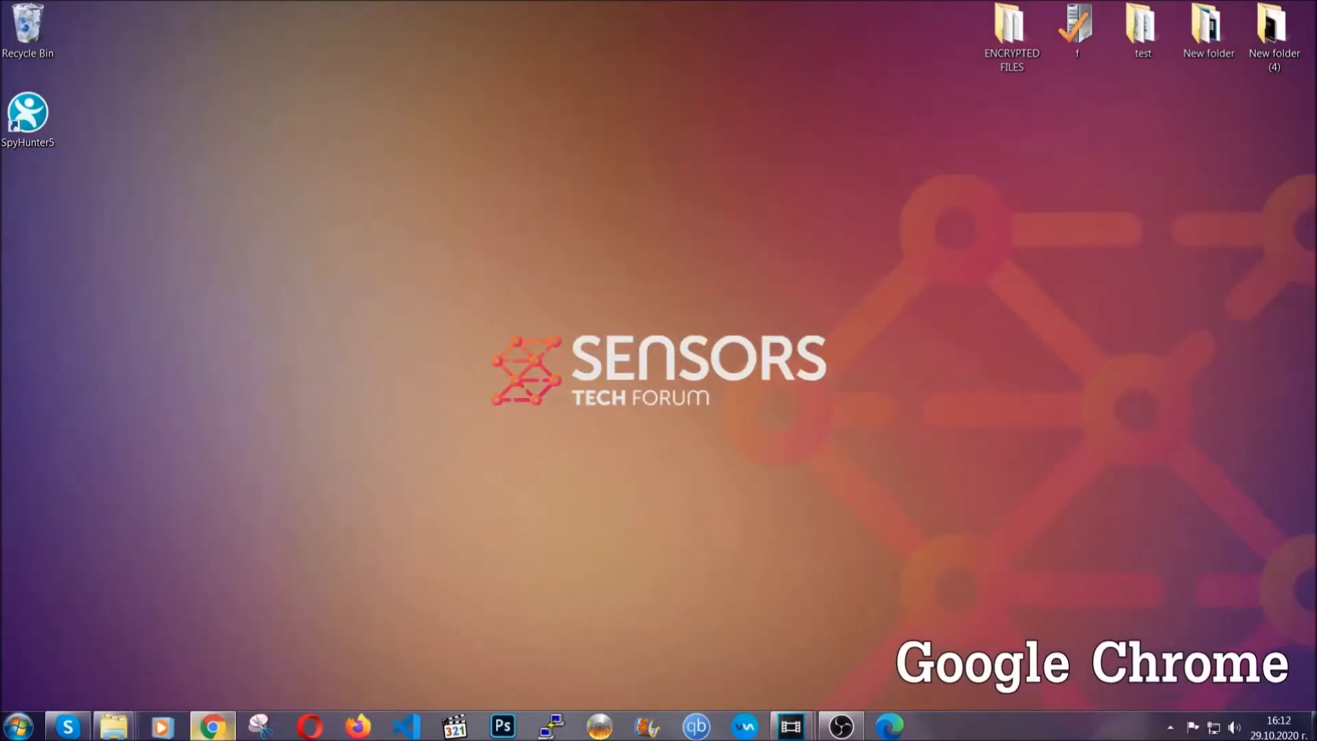
- Clear Chrome's all-time history, cookies, cache and site data via chrome://settings/clearBrowserData, keeping passwords
{"action": "left_click", "coordinate": [213, 725]}
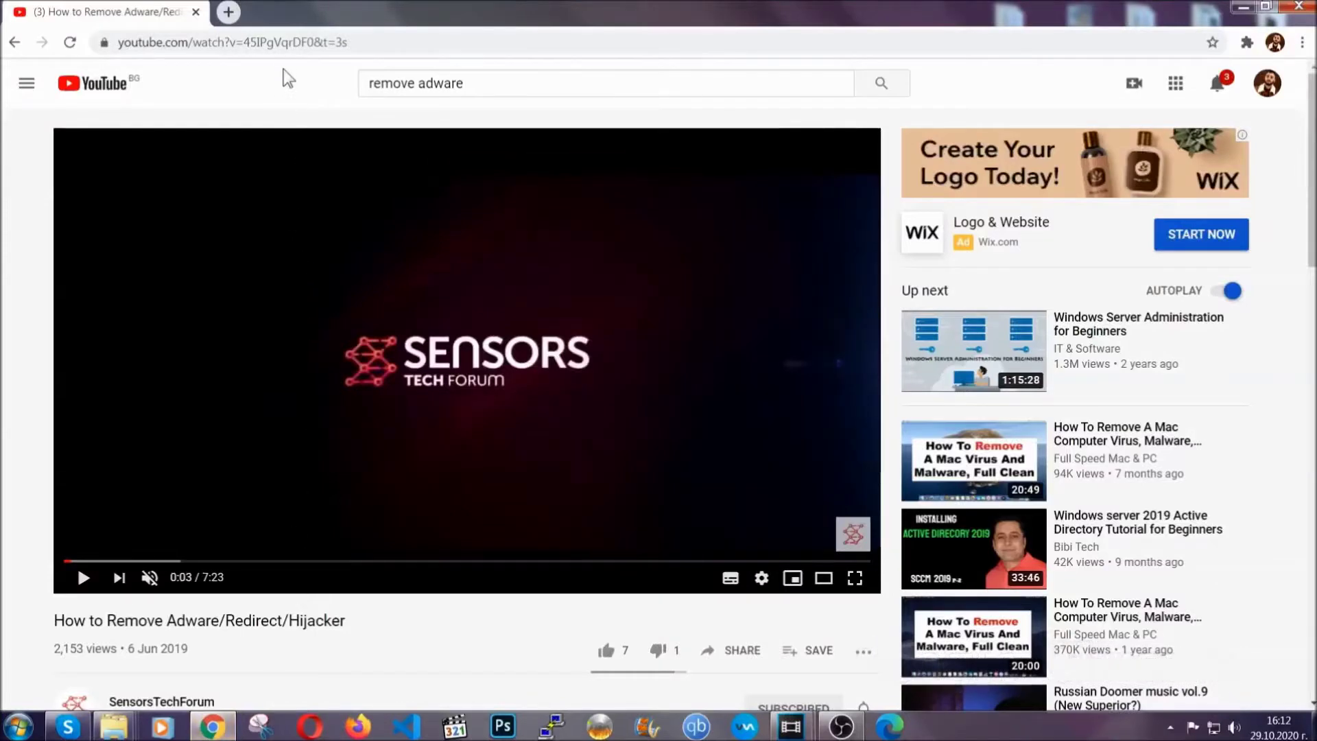
{"action": "left_click", "coordinate": [285, 43]}
{"action": "type", "text": "chr"}
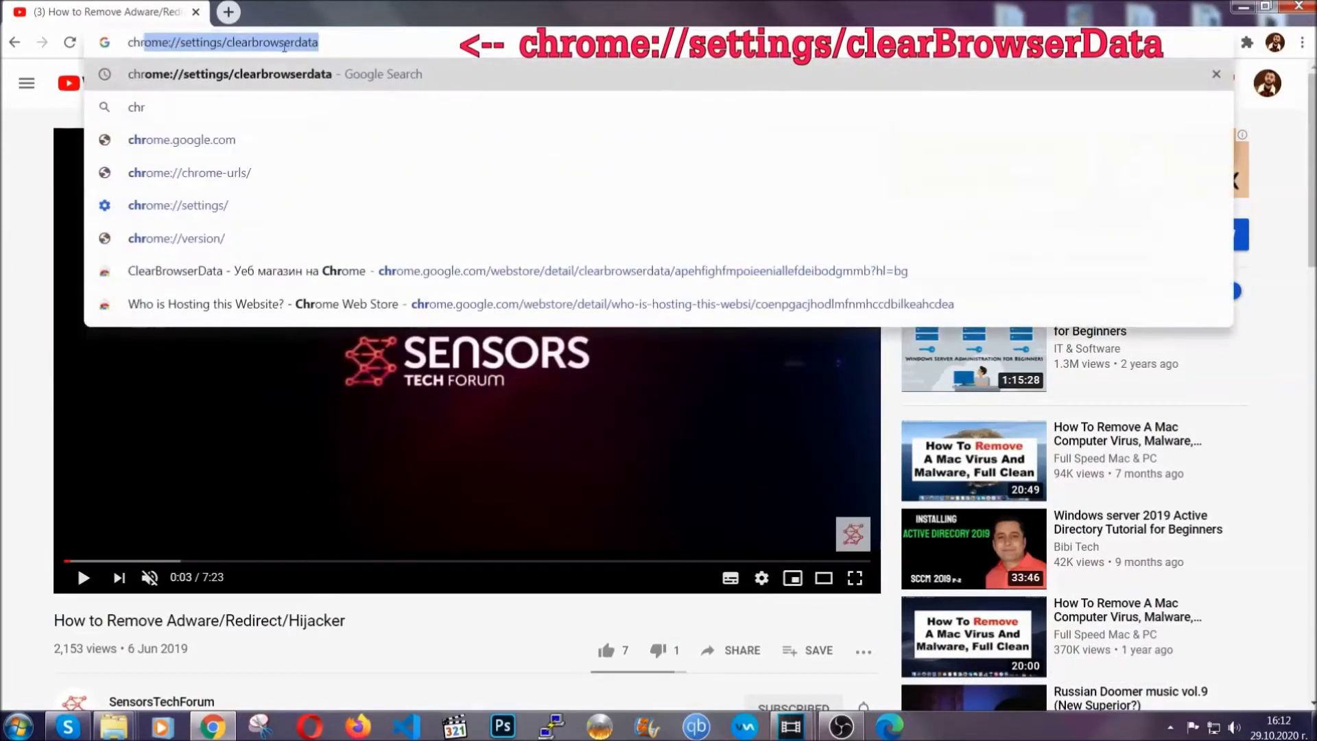
{"action": "type", "text": "ome:/"}
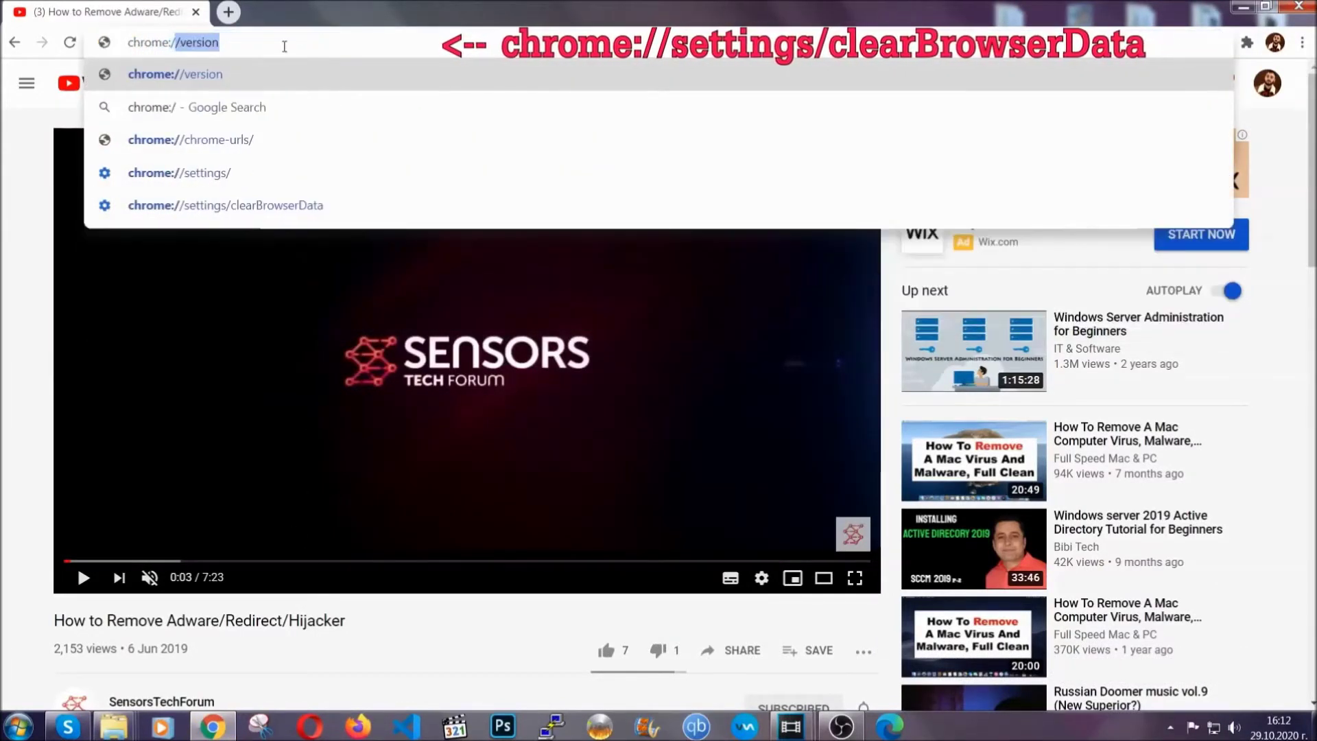
{"action": "type", "text": "/setting"}
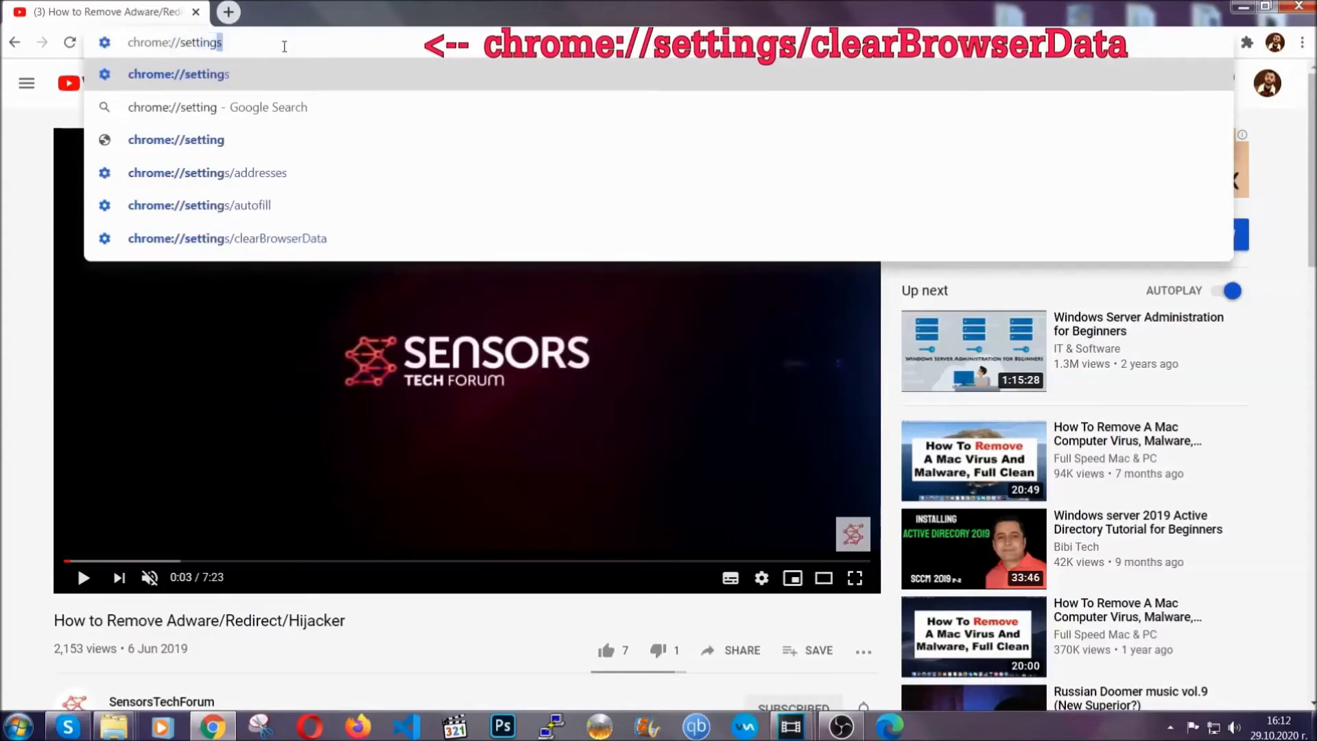
{"action": "type", "text": "s/cle"}
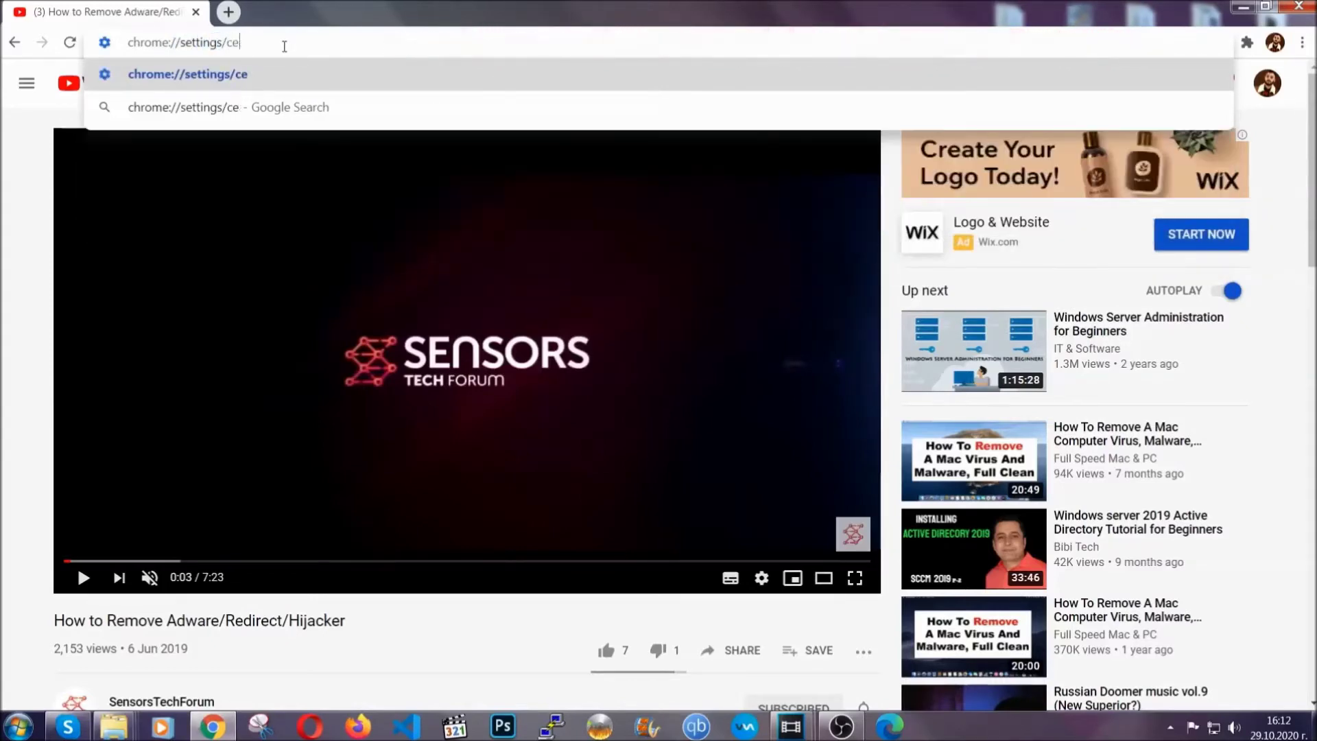
{"action": "type", "text": "arBrowserData"}
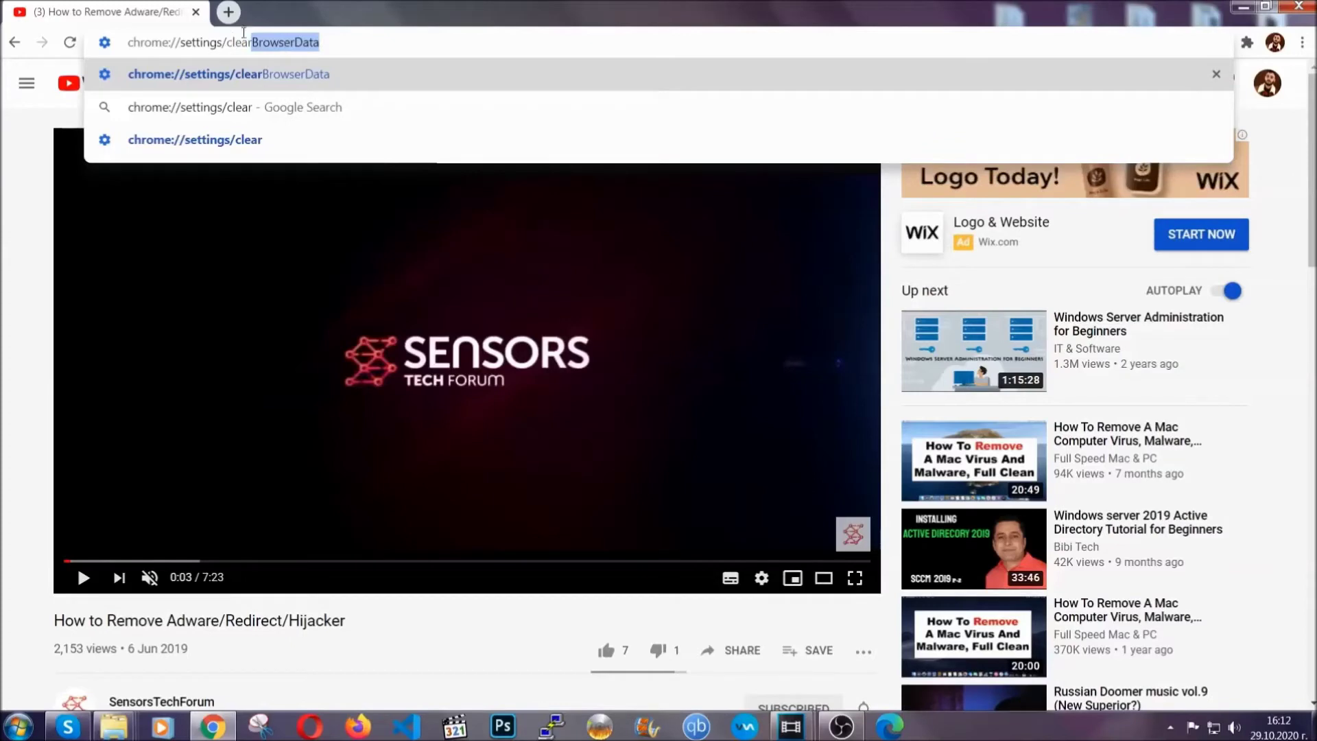
{"action": "left_click", "coordinate": [191, 76]}
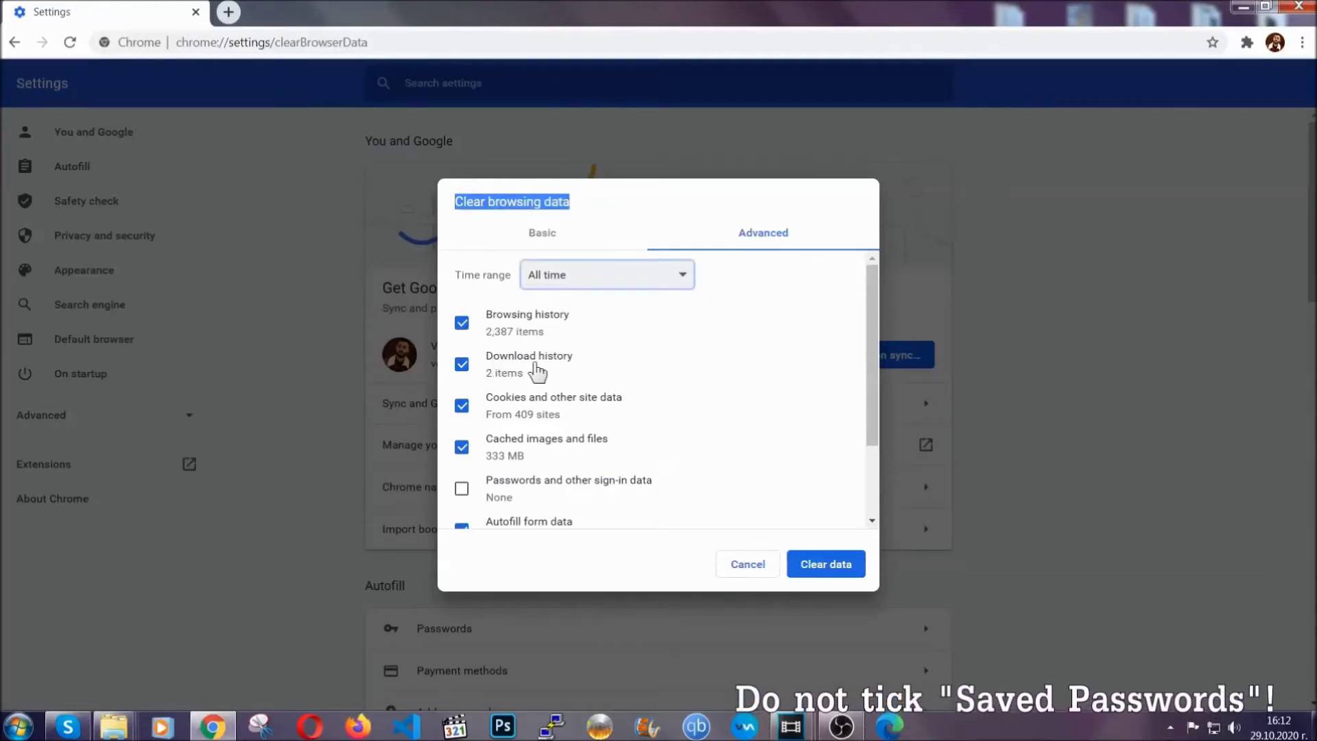
{"action": "scroll", "coordinate": [527, 453], "scroll_direction": "down", "scroll_amount": 2}
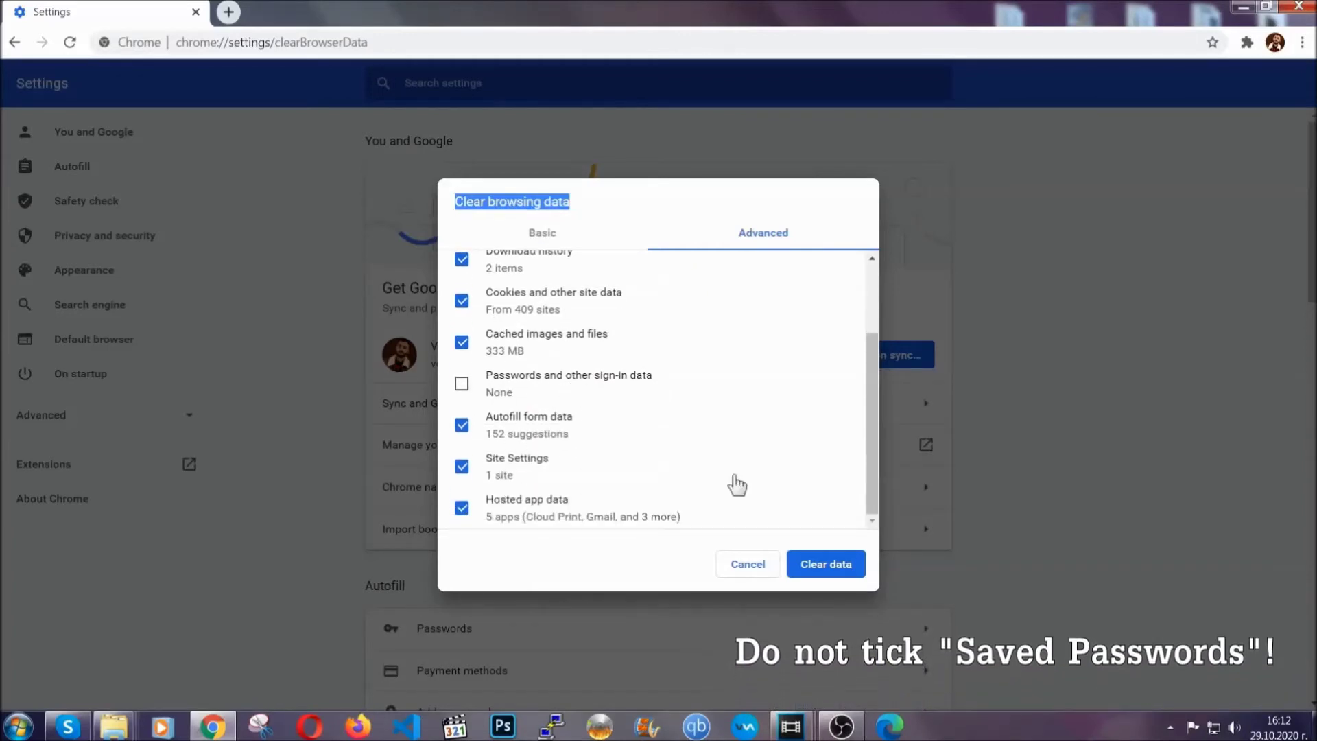
{"action": "left_click", "coordinate": [811, 566]}
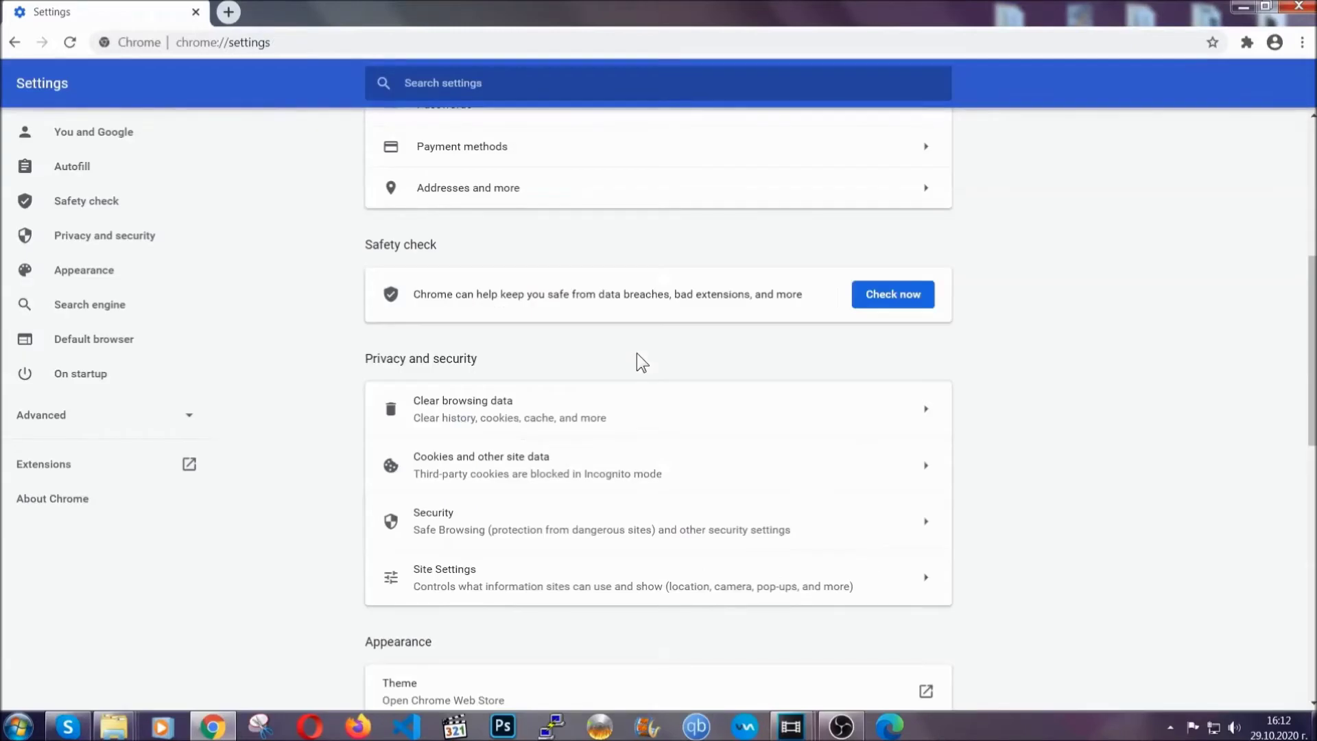
{"action": "left_click", "coordinate": [1302, 44]}
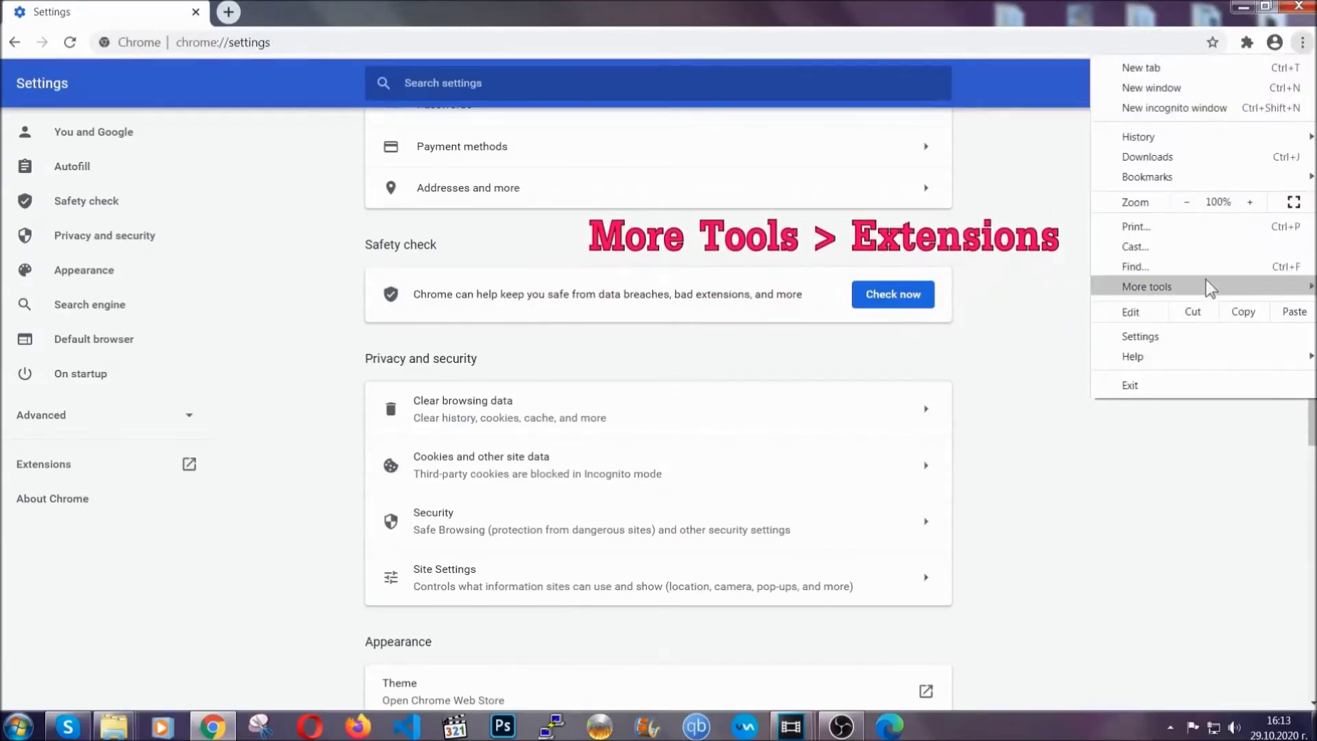
- Remove the Bulk Media Downloader extension from Chrome's Extensions page, then minimise Chrome
{"action": "mouse_move", "coordinate": [1206, 280]}
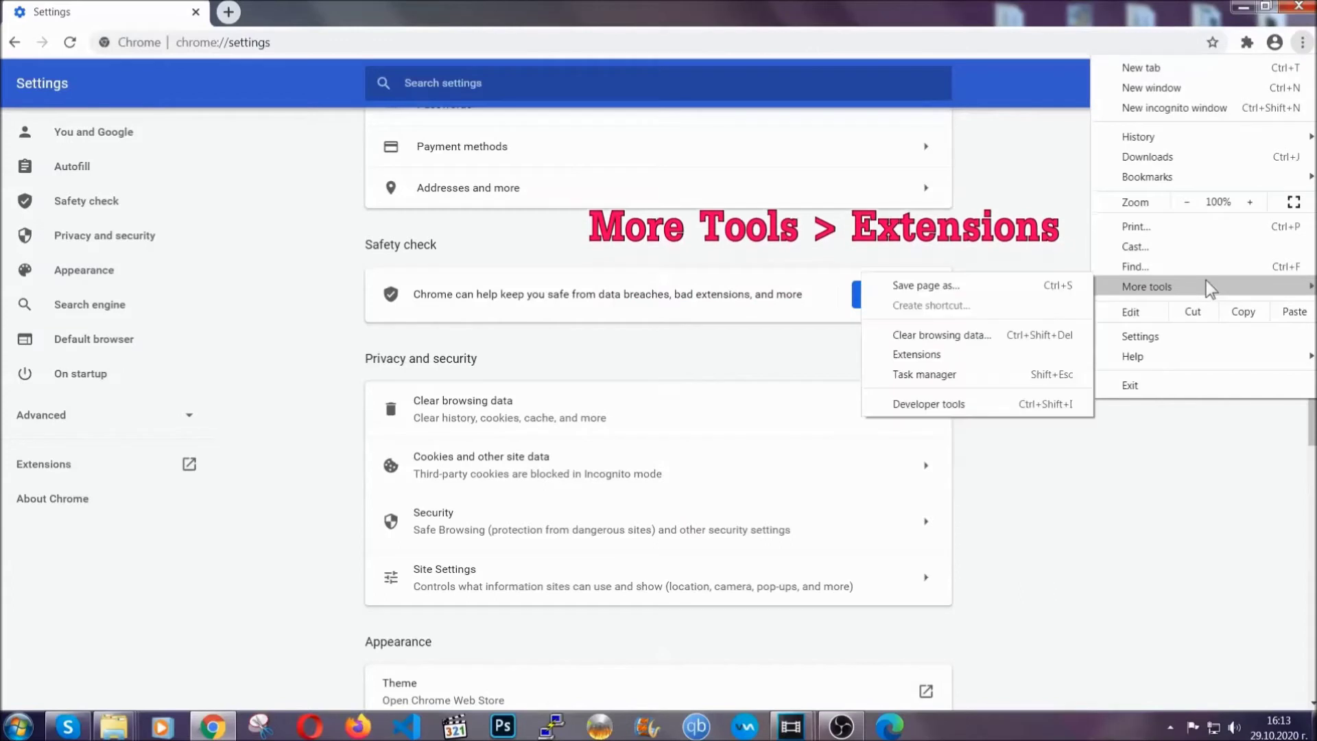
{"action": "left_click", "coordinate": [951, 355]}
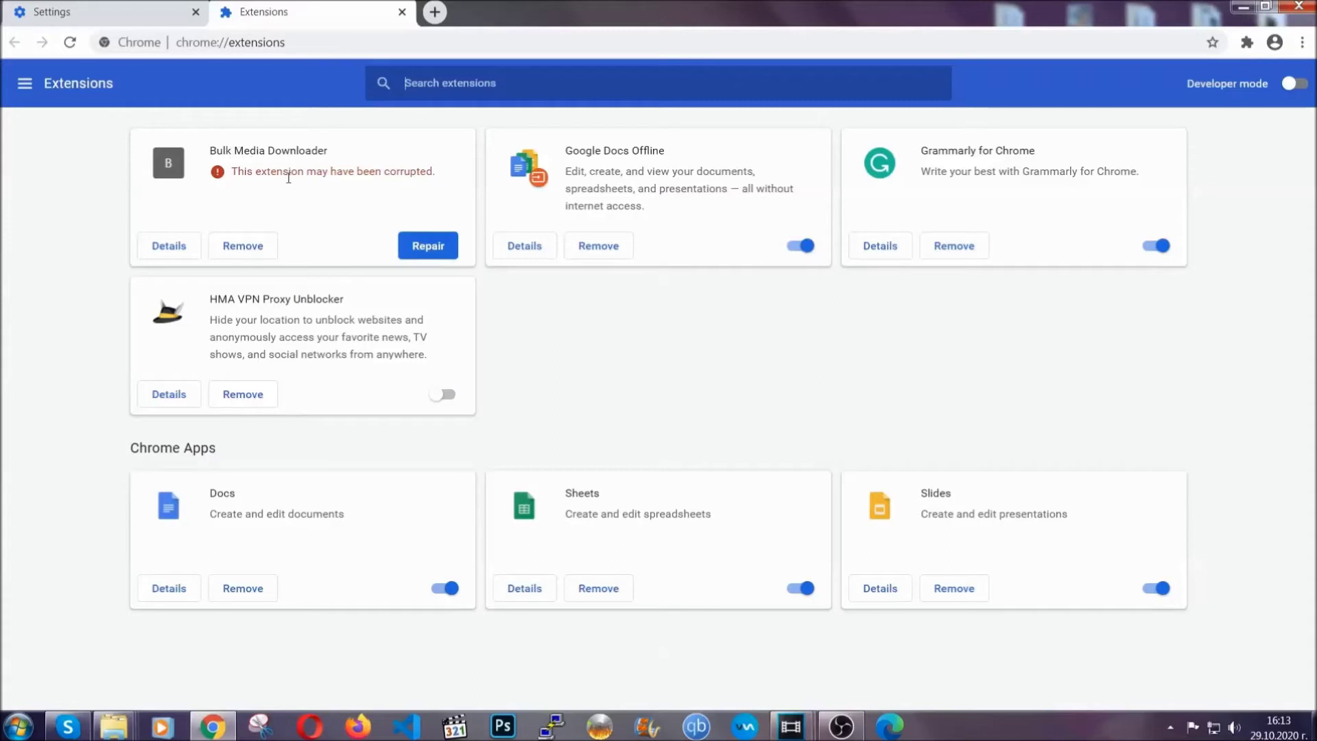
{"action": "left_click", "coordinate": [241, 245]}
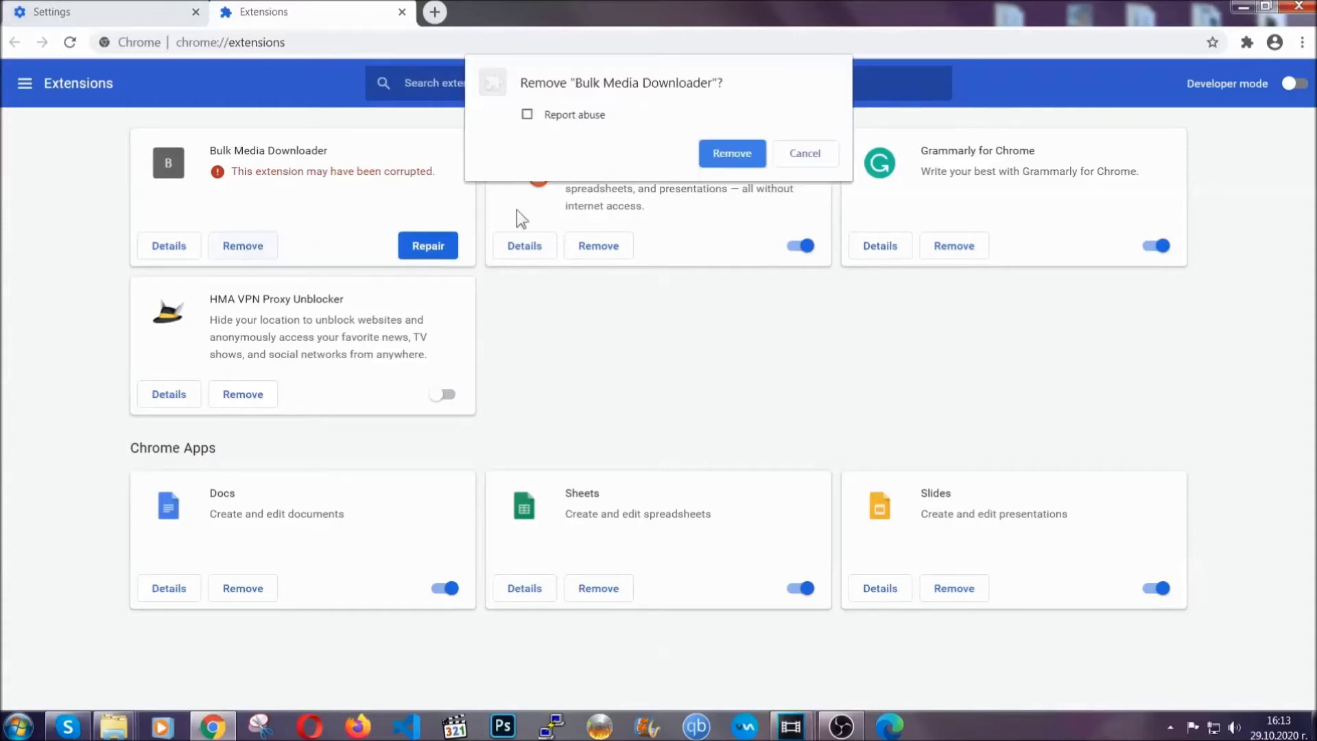
{"action": "left_click", "coordinate": [712, 154]}
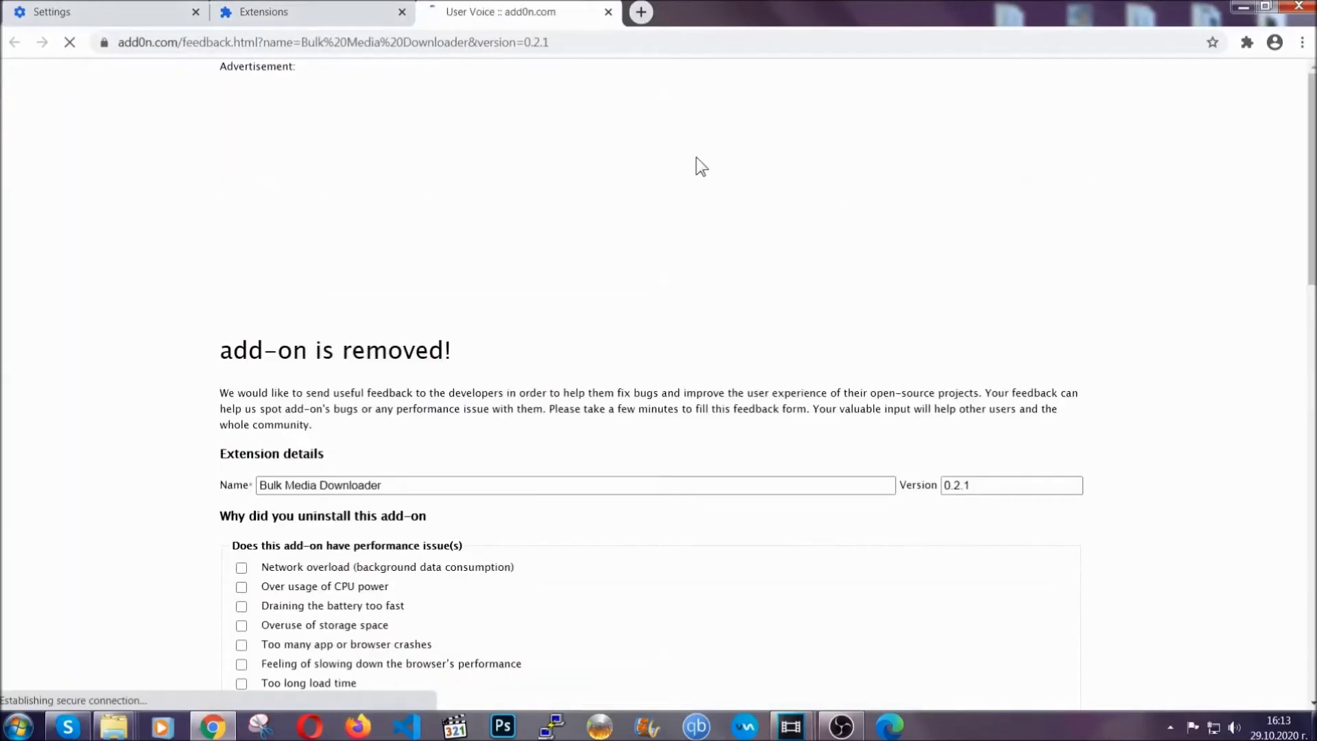
{"action": "left_click", "coordinate": [333, 13]}
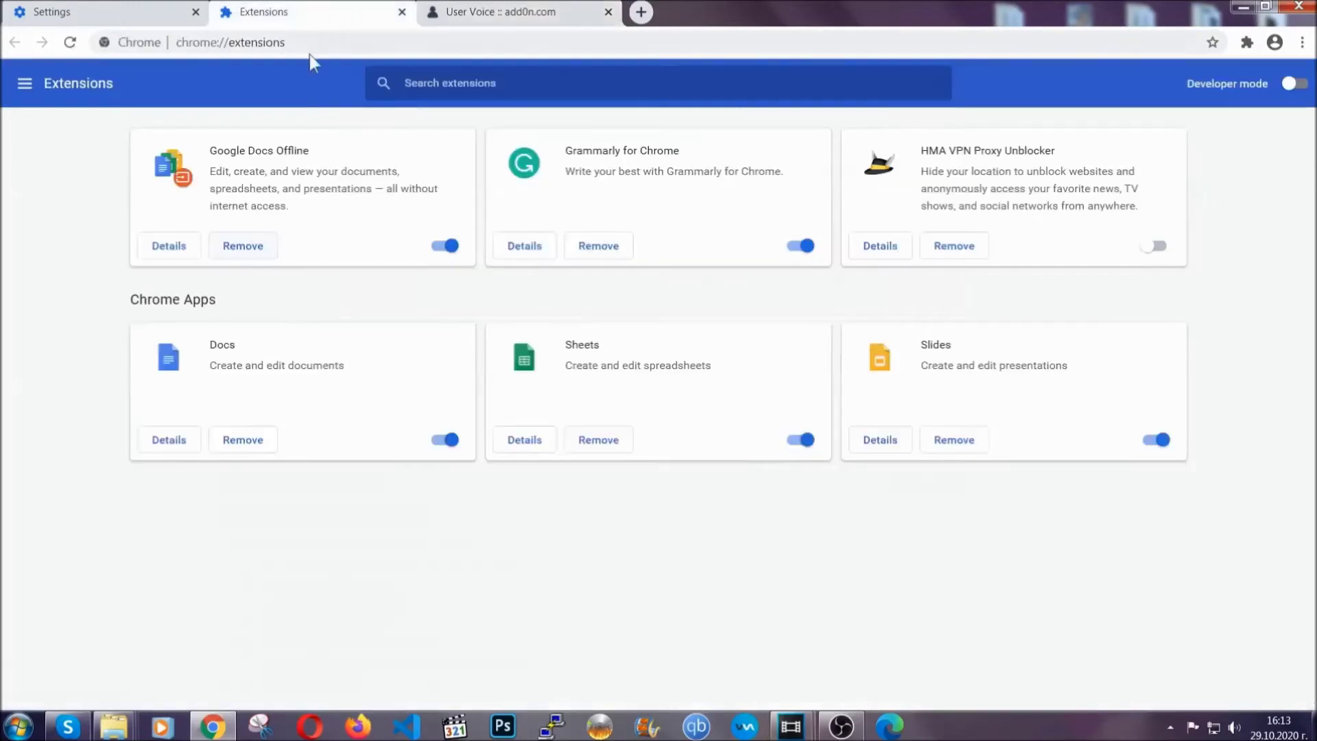
{"action": "left_click", "coordinate": [1238, 8]}
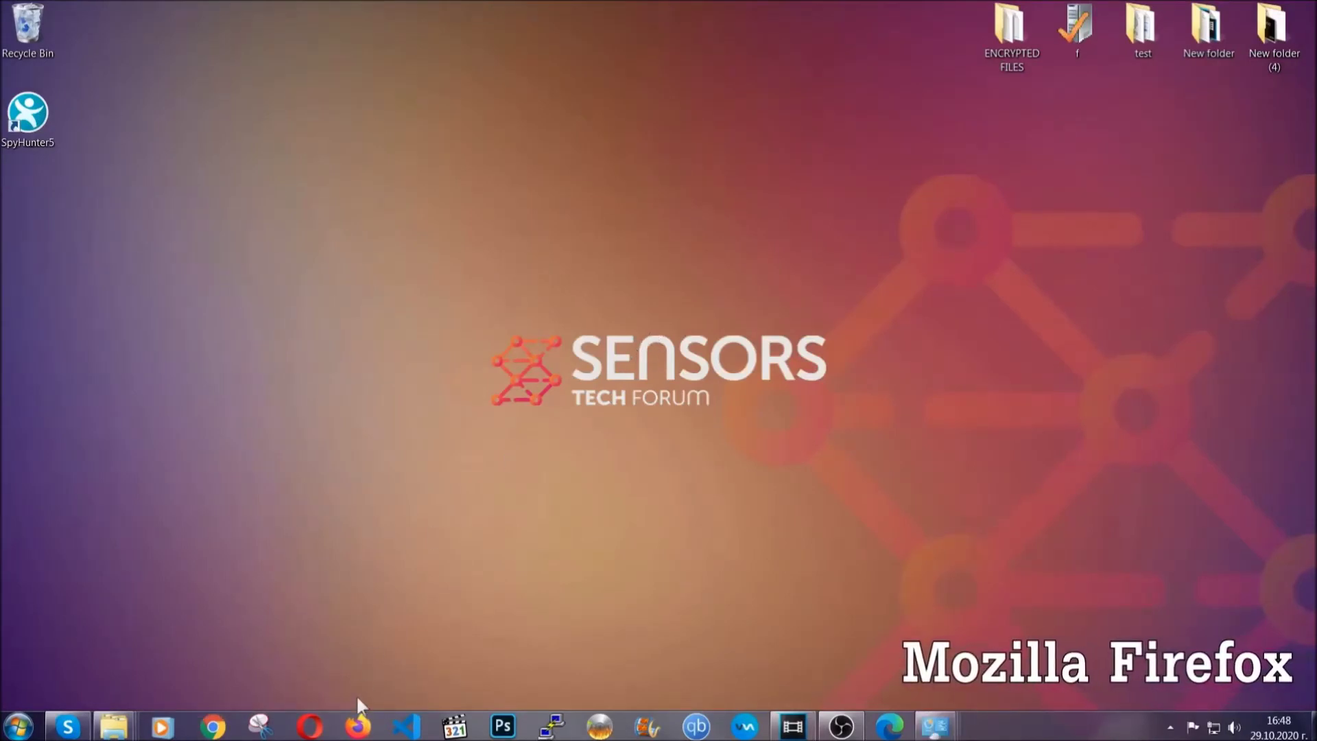
- Launch Firefox and load the about:support page
{"action": "left_click", "coordinate": [358, 724]}
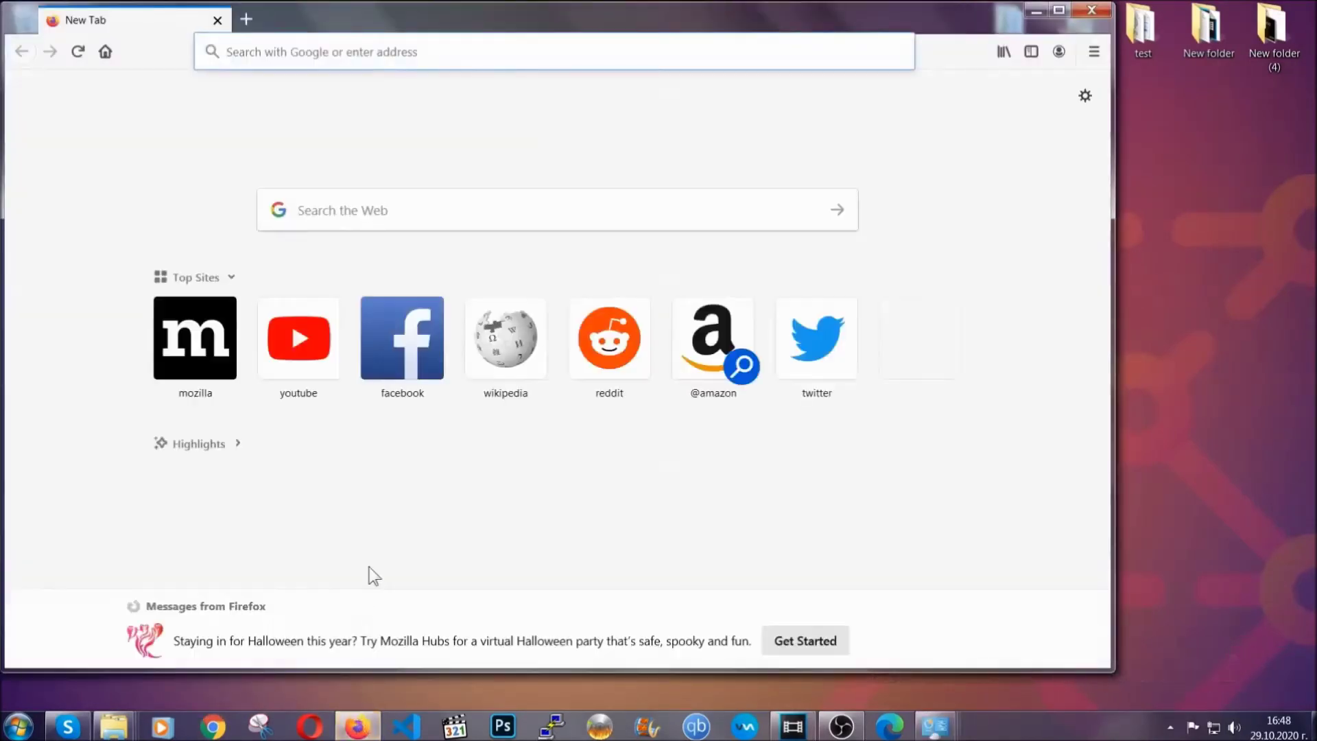
{"action": "left_click", "coordinate": [361, 51]}
{"action": "type", "text": "a"}
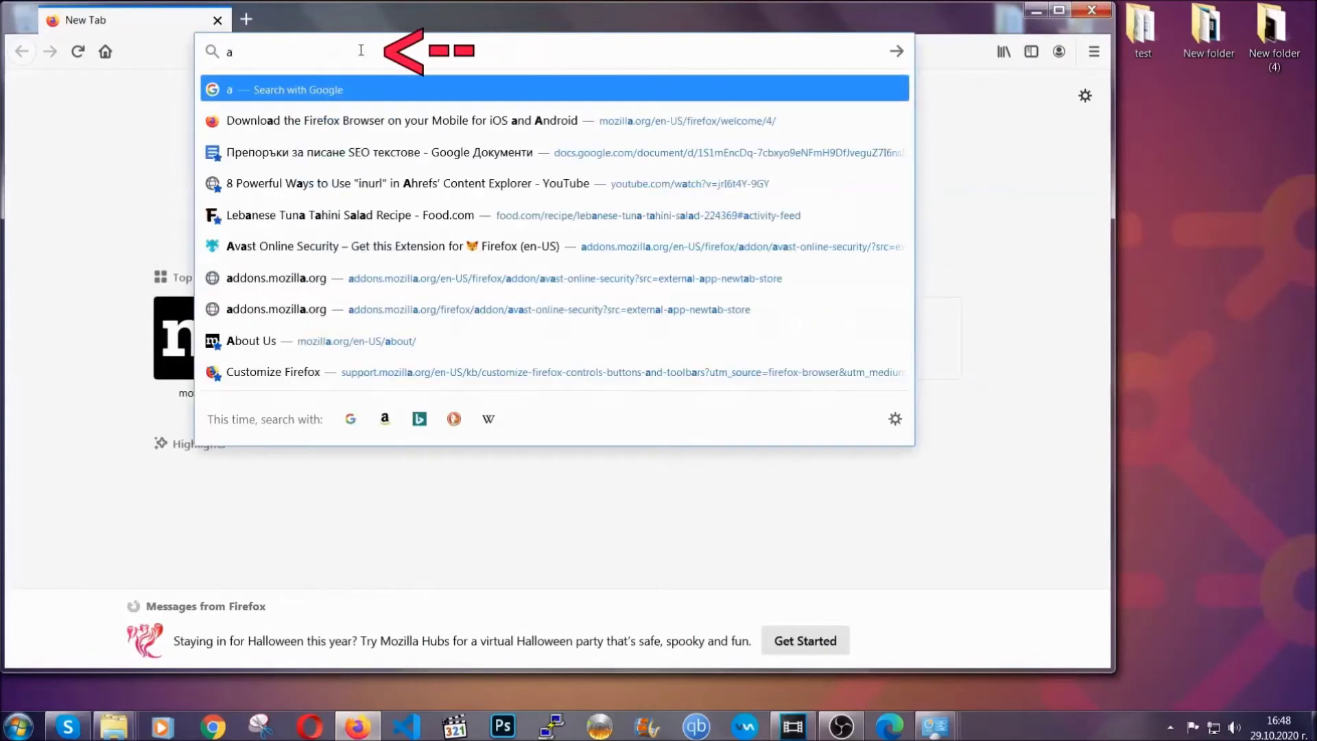
{"action": "type", "text": "bout:sup"}
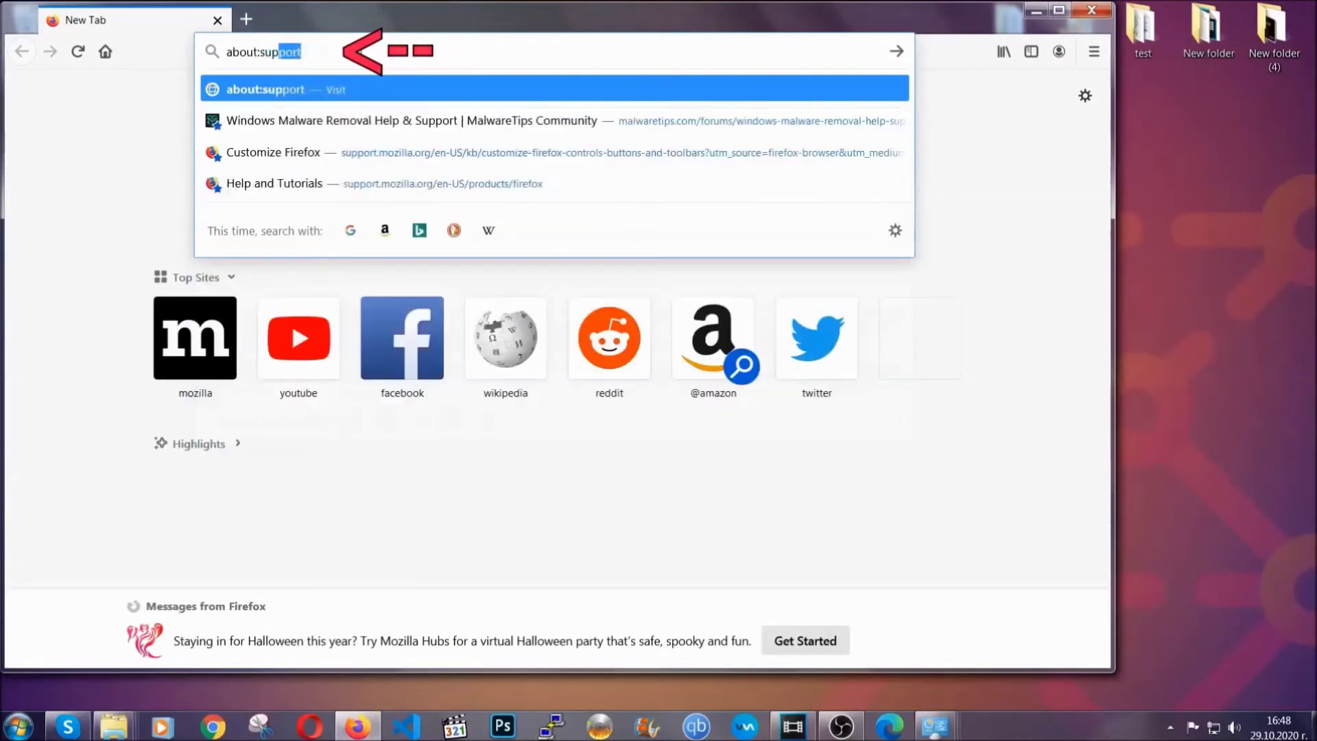
{"action": "type", "text": "port"}
{"action": "key", "text": "Return"}
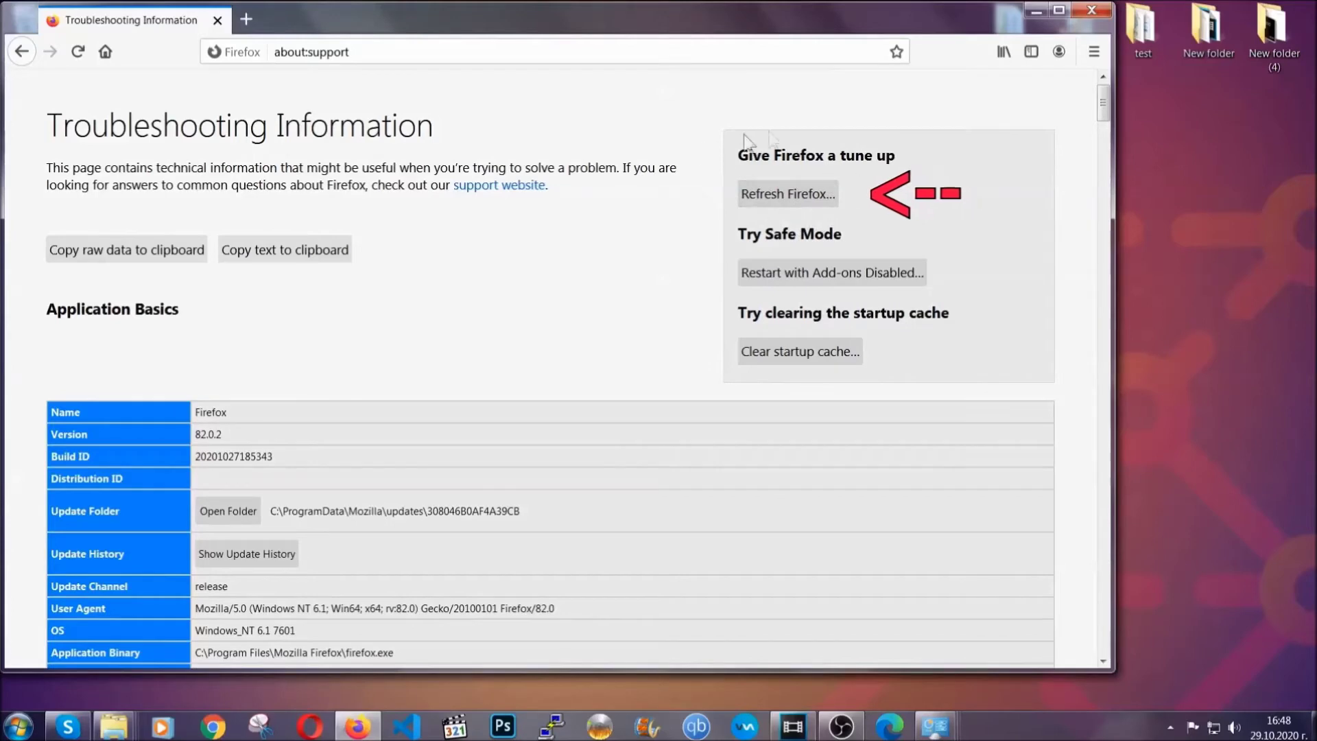
- Refresh Firefox to its defaults, finish the Import Wizard, and minimise the refreshed window
{"action": "left_click", "coordinate": [779, 200]}
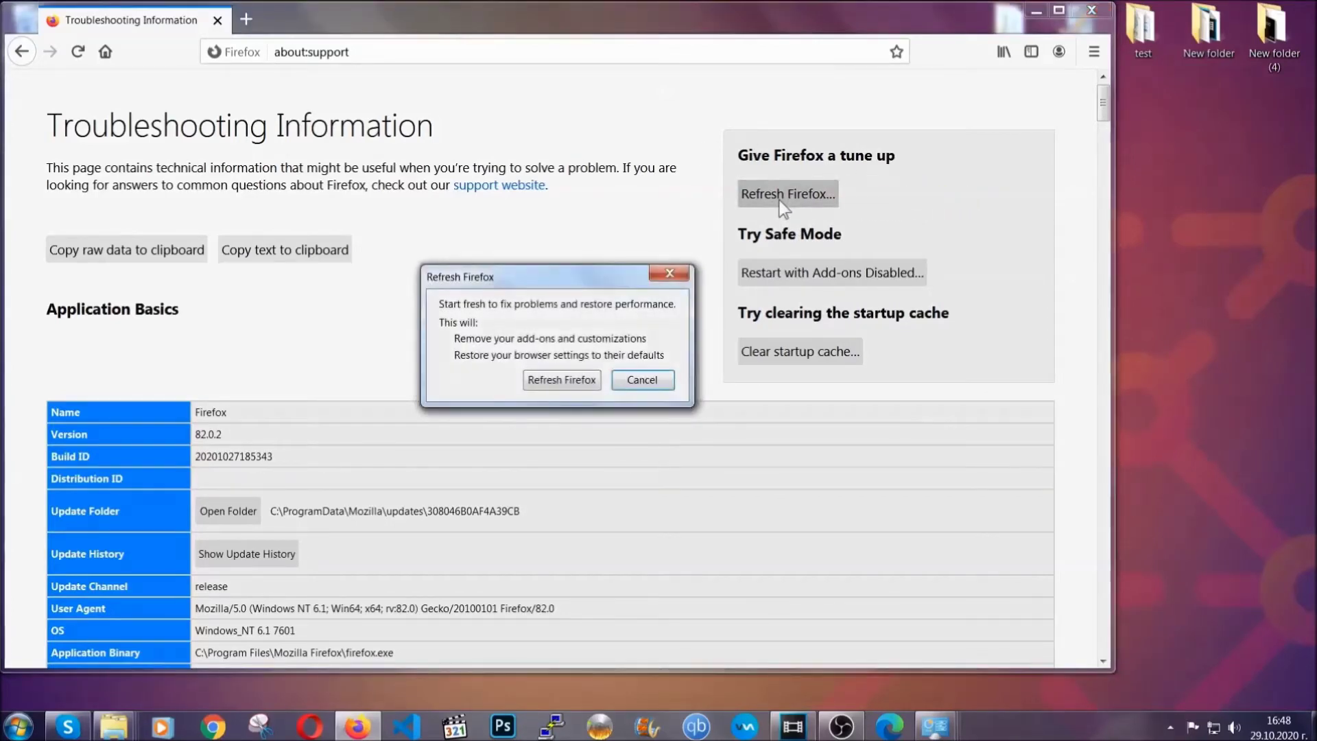
{"action": "left_click", "coordinate": [561, 381]}
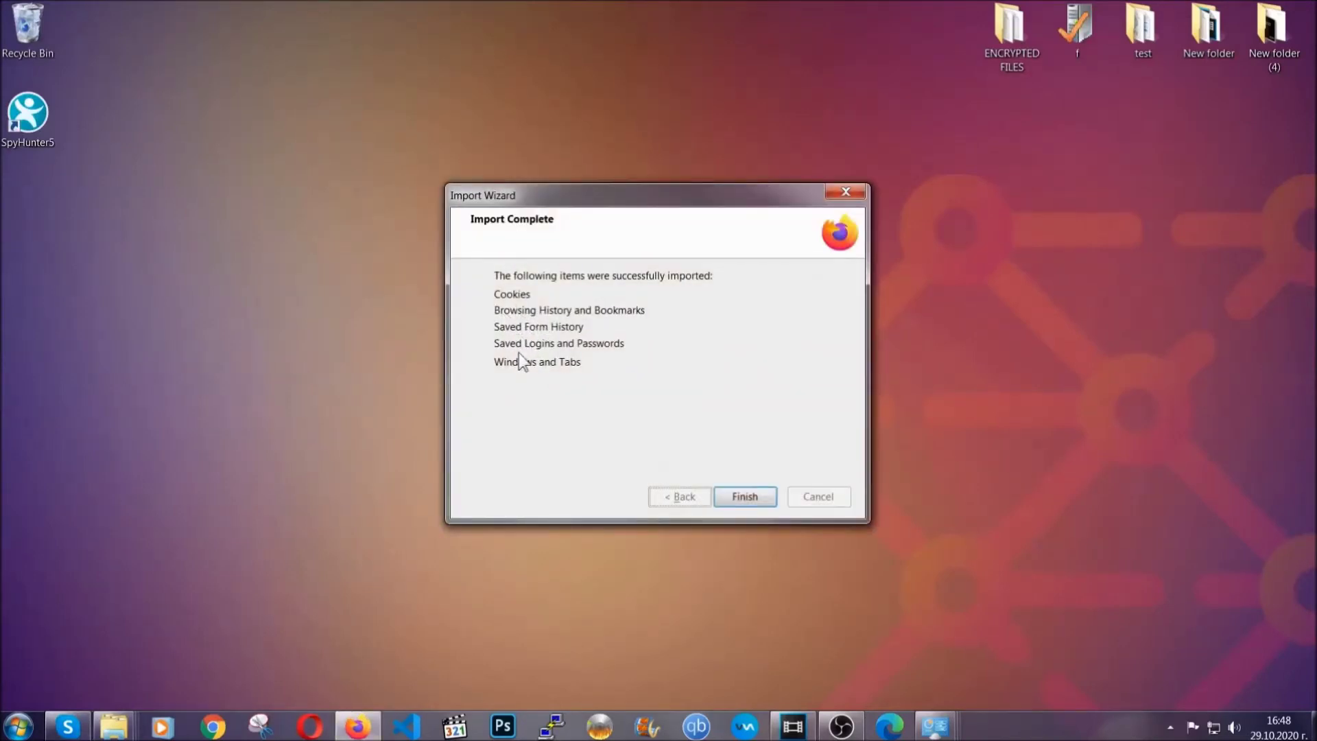
{"action": "left_click", "coordinate": [740, 496]}
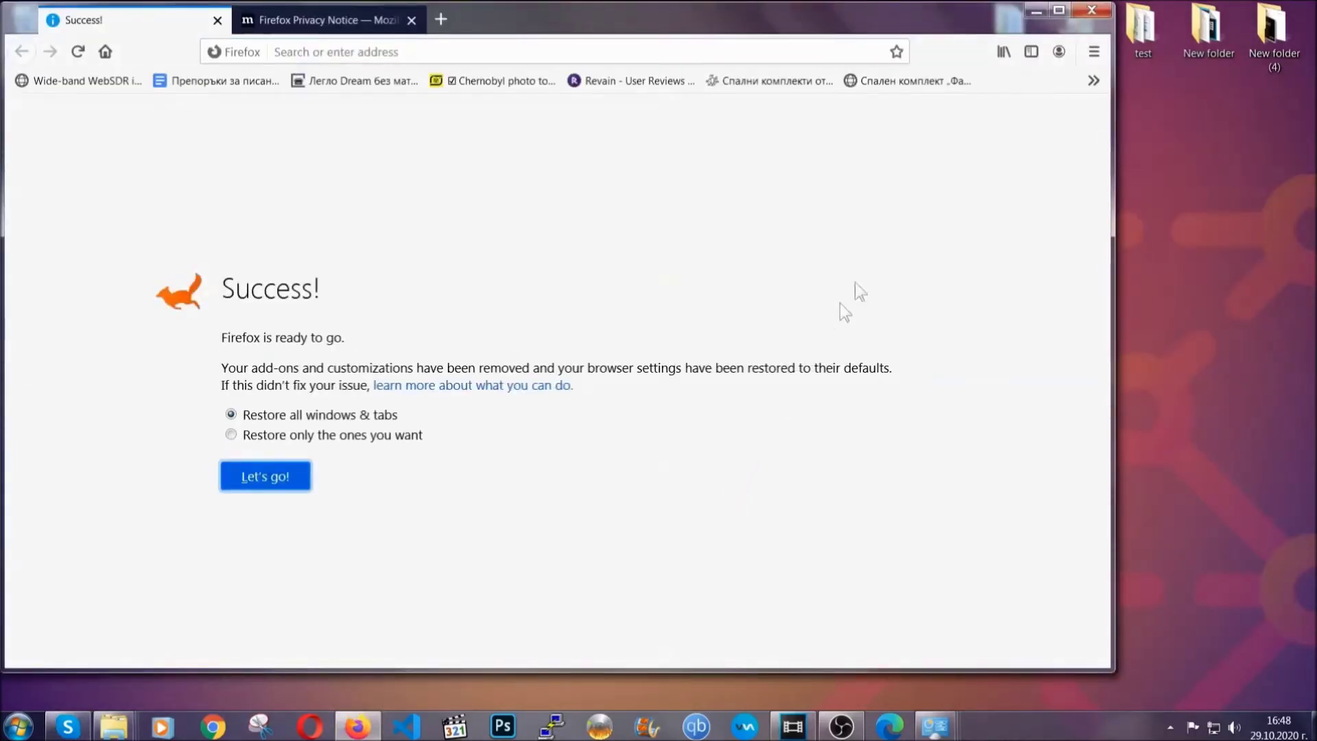
{"action": "left_click", "coordinate": [1035, 11]}
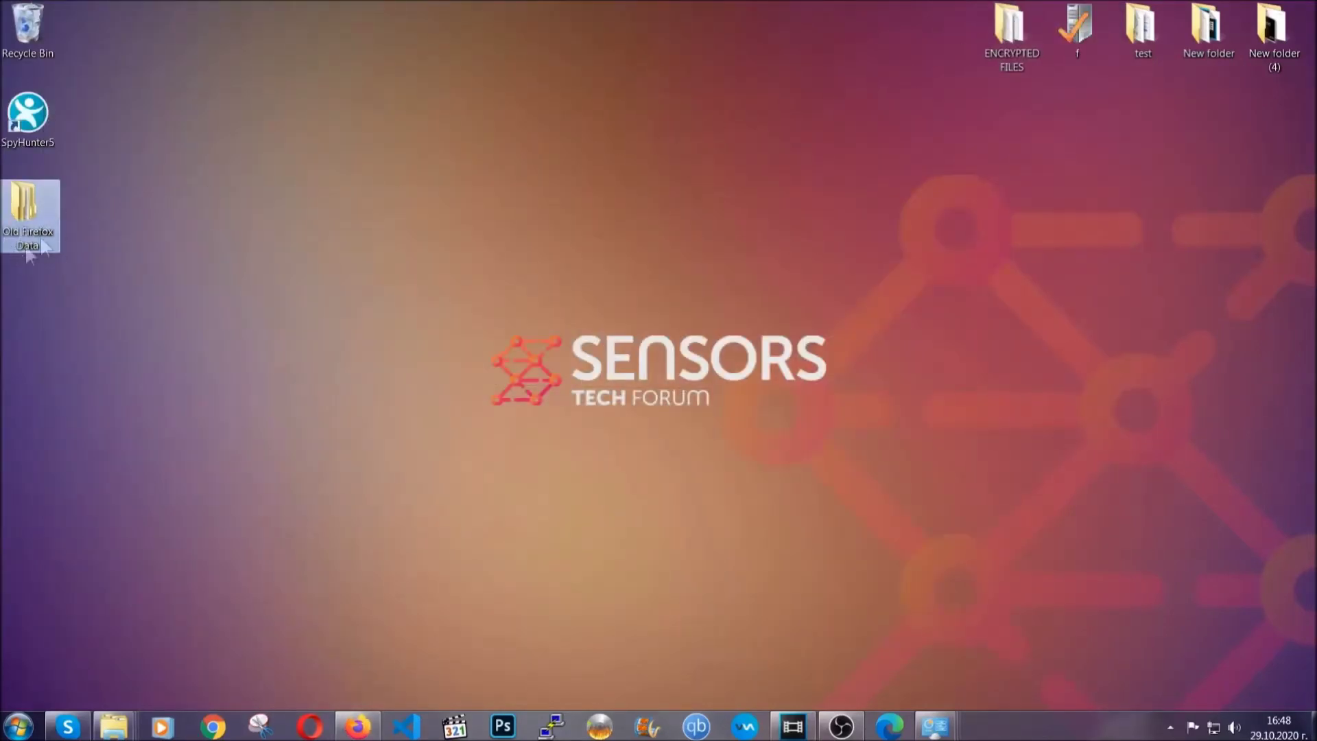
{"action": "mouse_move", "coordinate": [22, 197]}
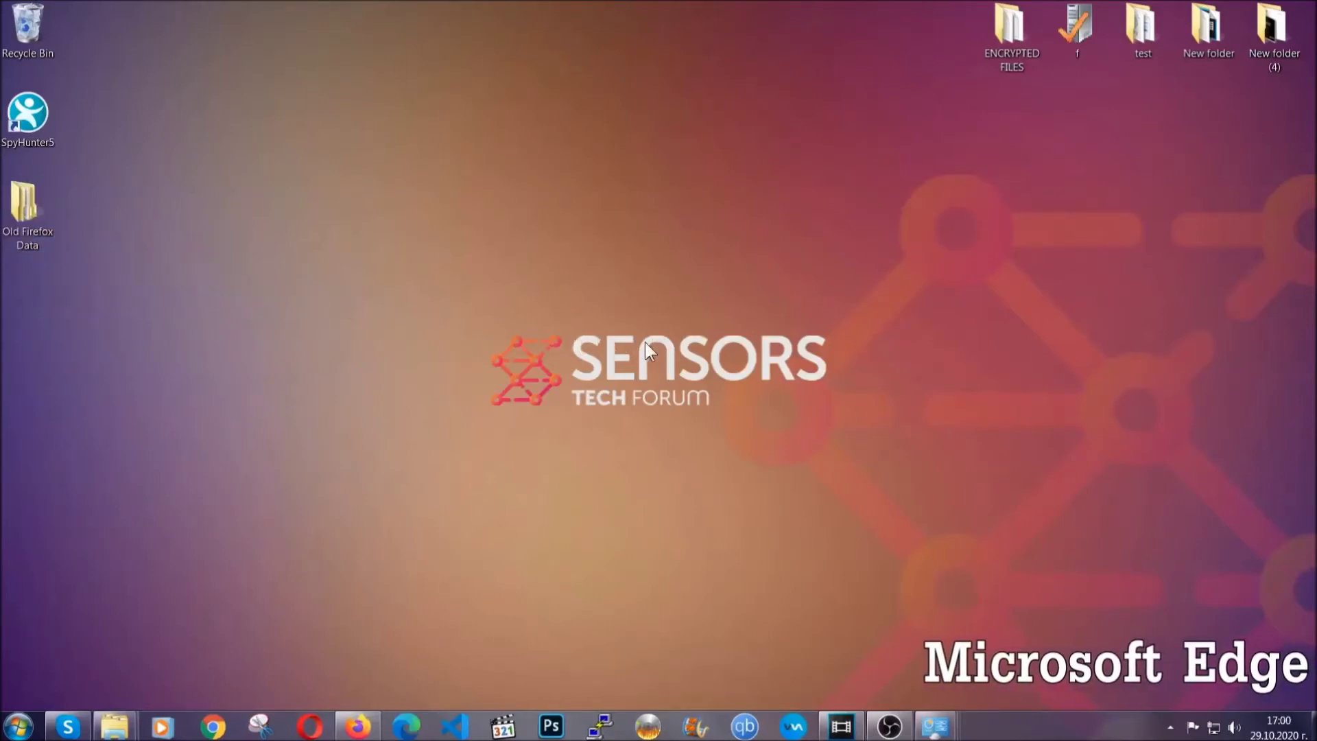
- Clear Edge's All time browsing data via edge://settings/clearBrowserData, leaving passwords unticked
{"action": "left_click", "coordinate": [407, 720]}
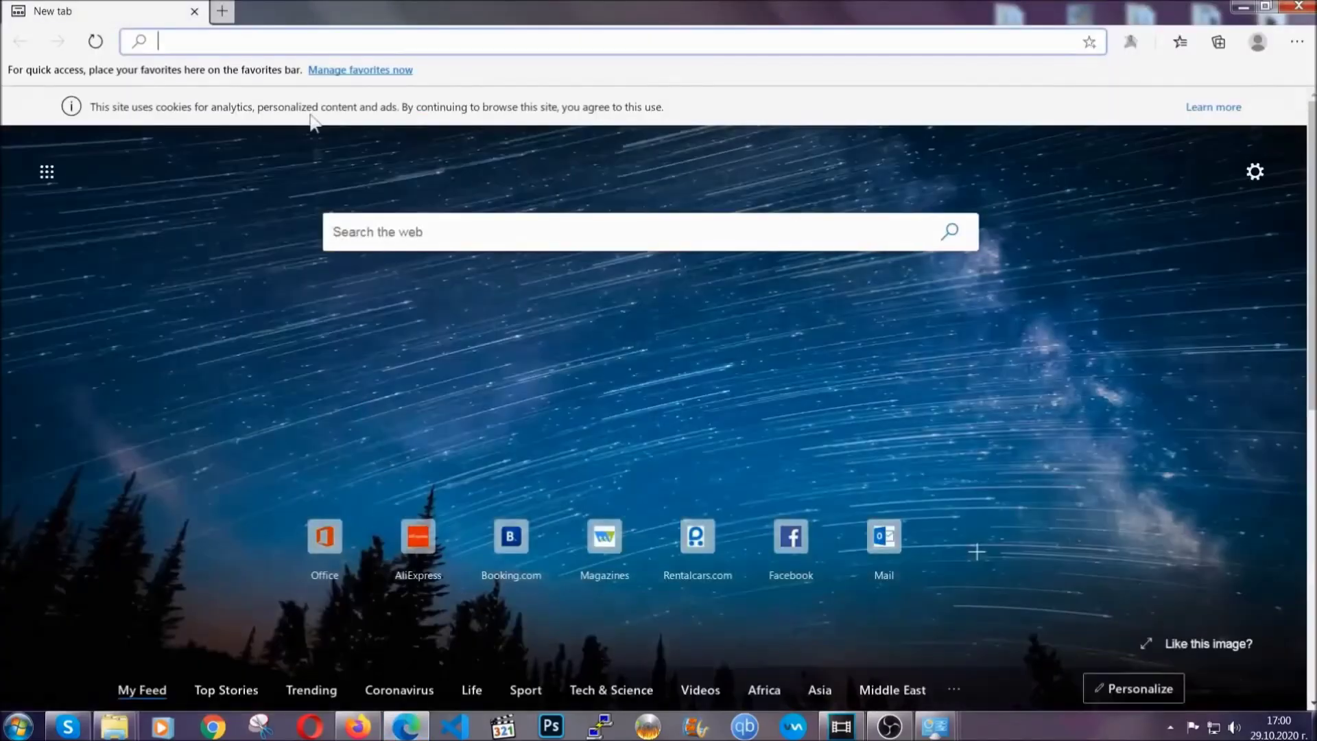
{"action": "type", "text": "edge://"}
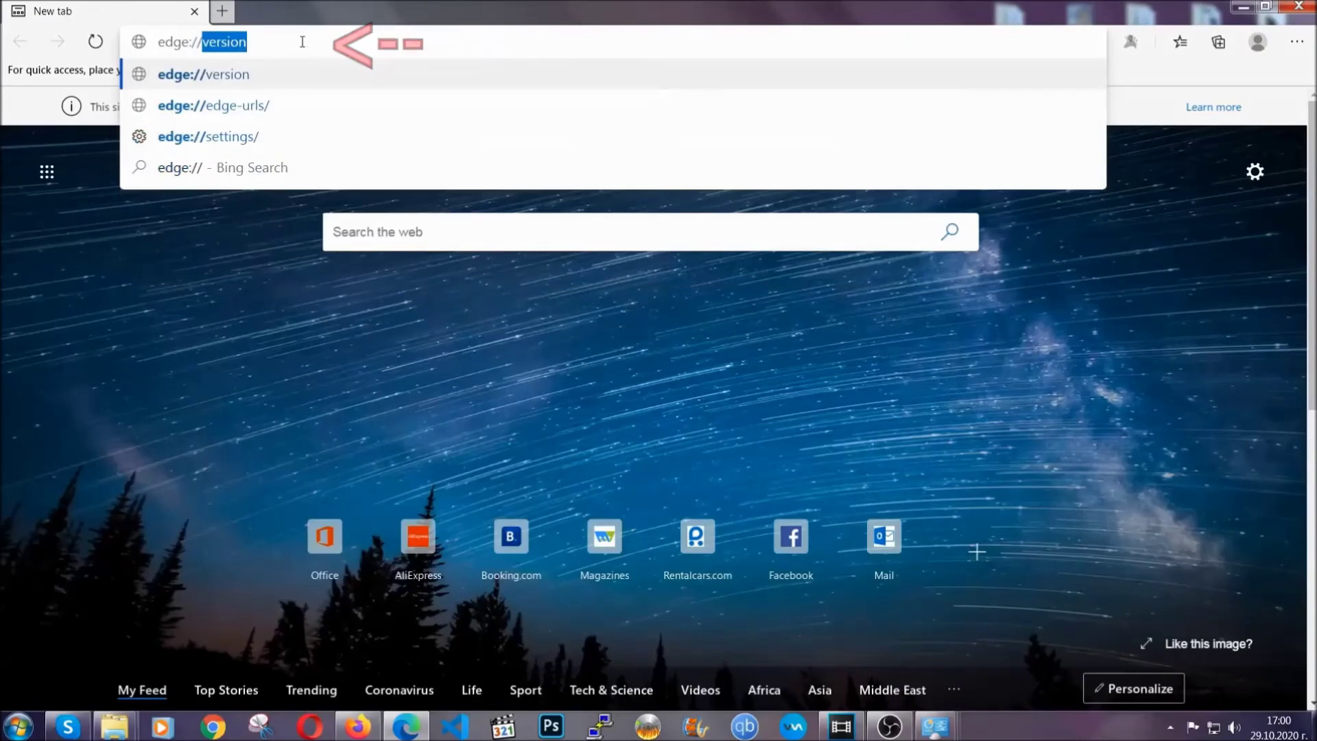
{"action": "type", "text": "settings"}
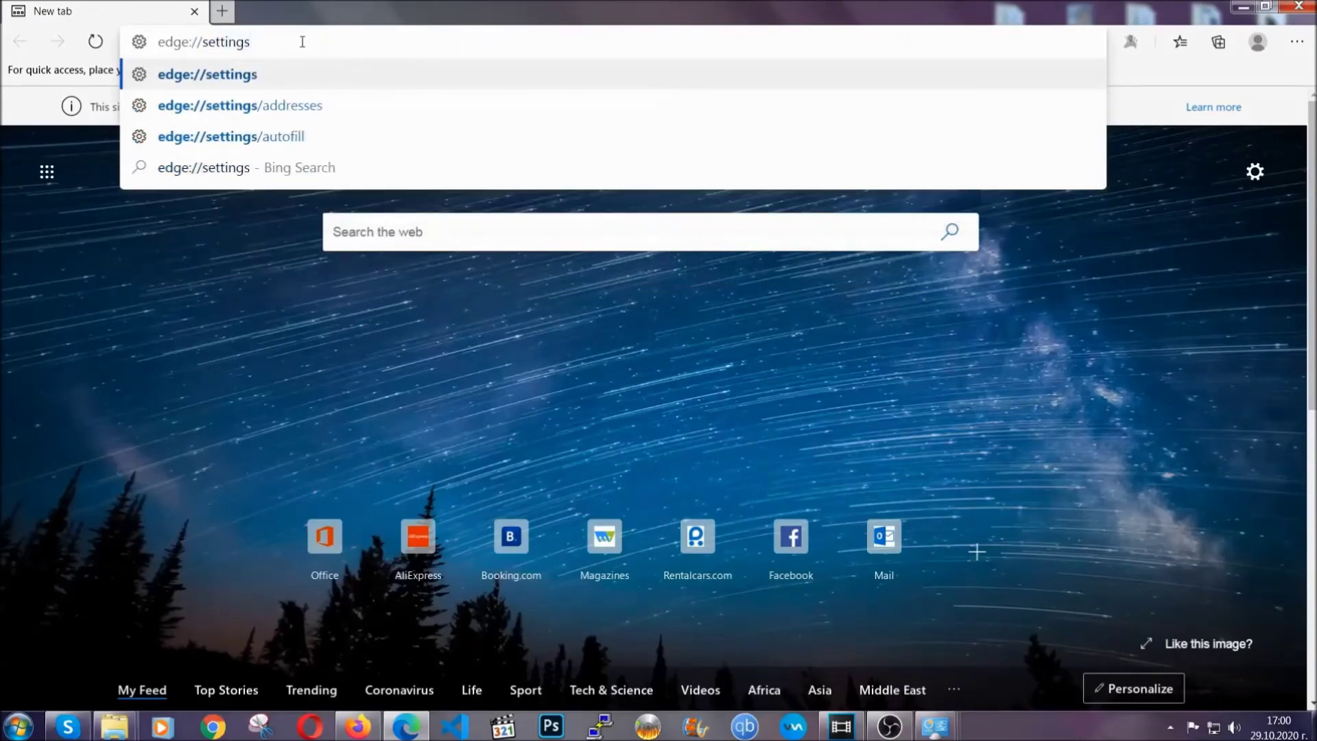
{"action": "type", "text": "/clear"}
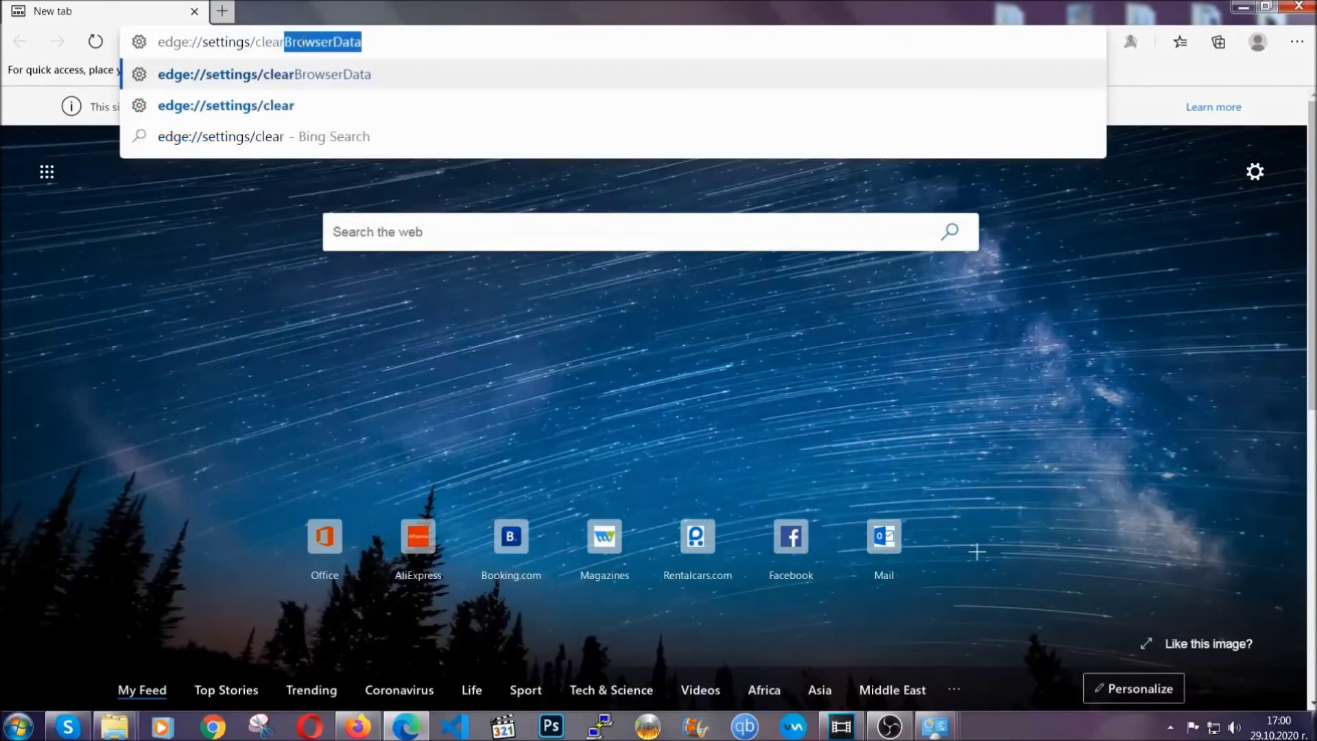
{"action": "type", "text": "BrowserData"}
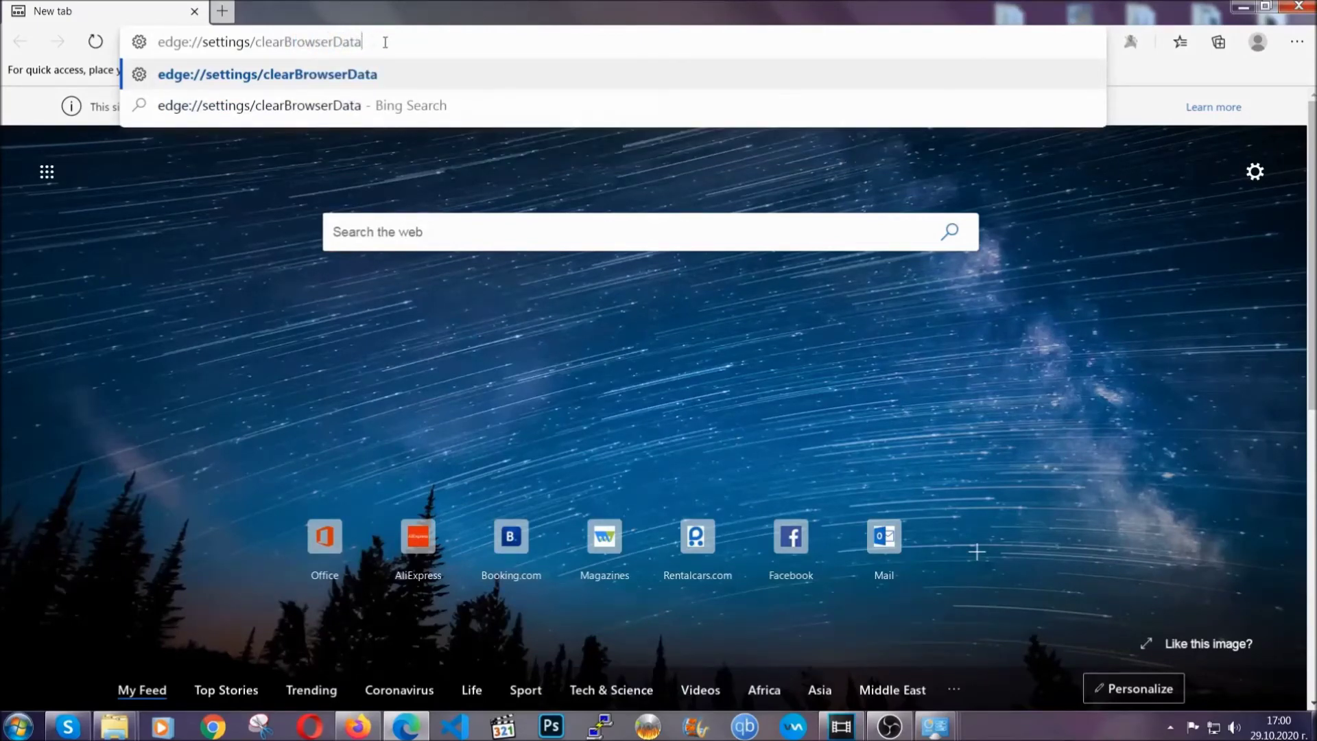
{"action": "key", "text": "Return"}
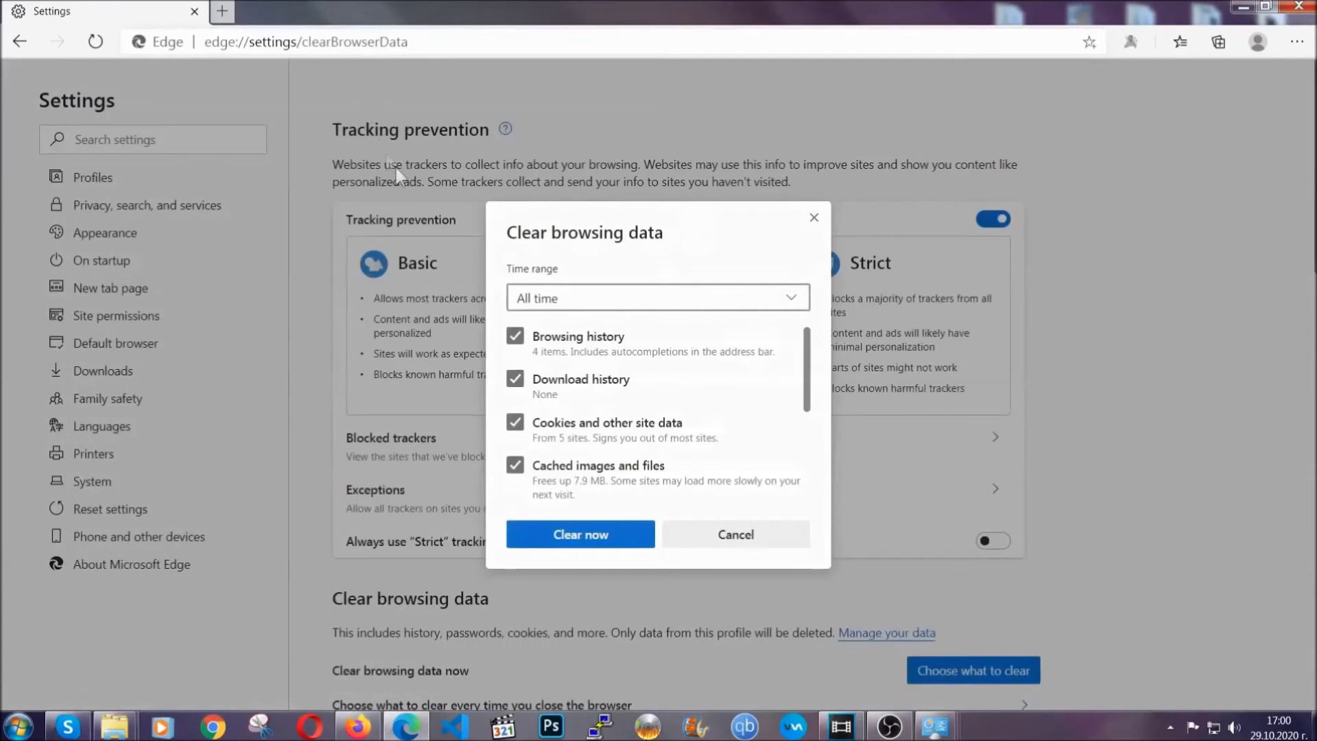
{"action": "left_click", "coordinate": [546, 313]}
{"action": "left_click", "coordinate": [538, 438]}
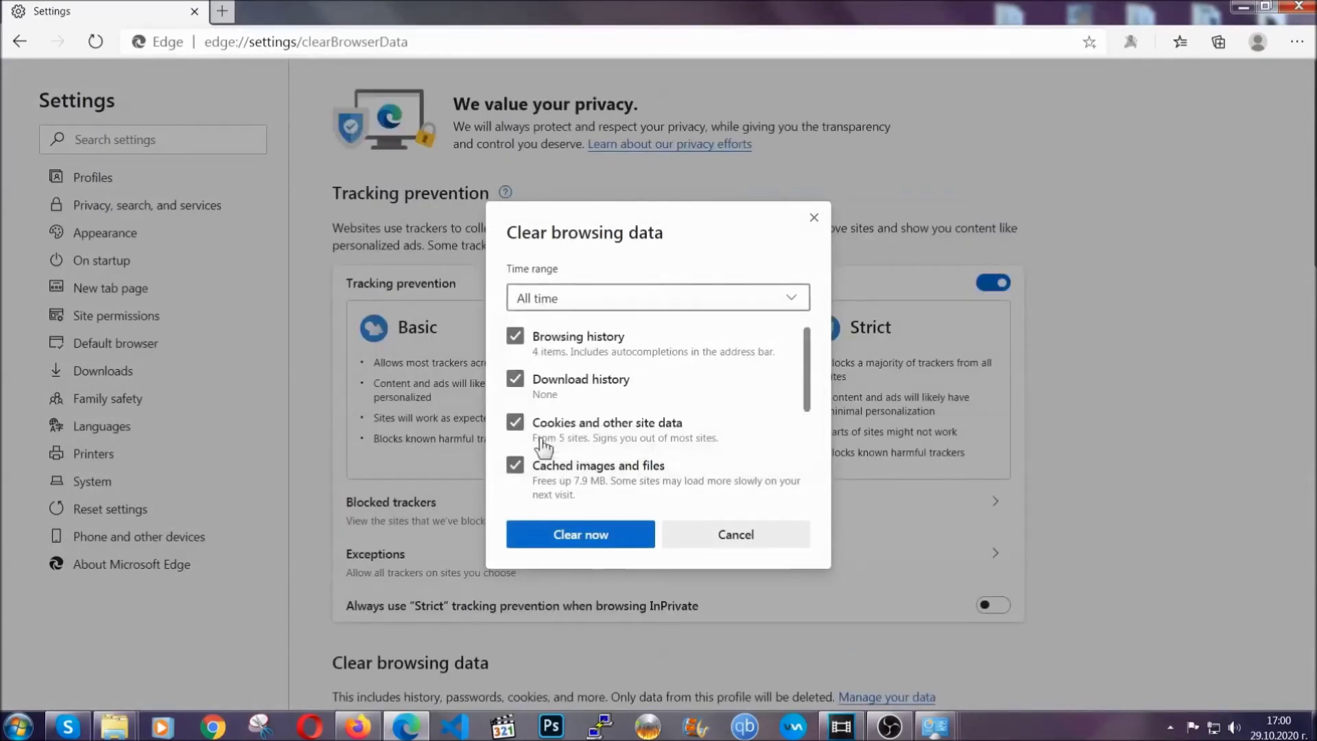
{"action": "scroll", "coordinate": [551, 417], "scroll_direction": "down", "scroll_amount": 3}
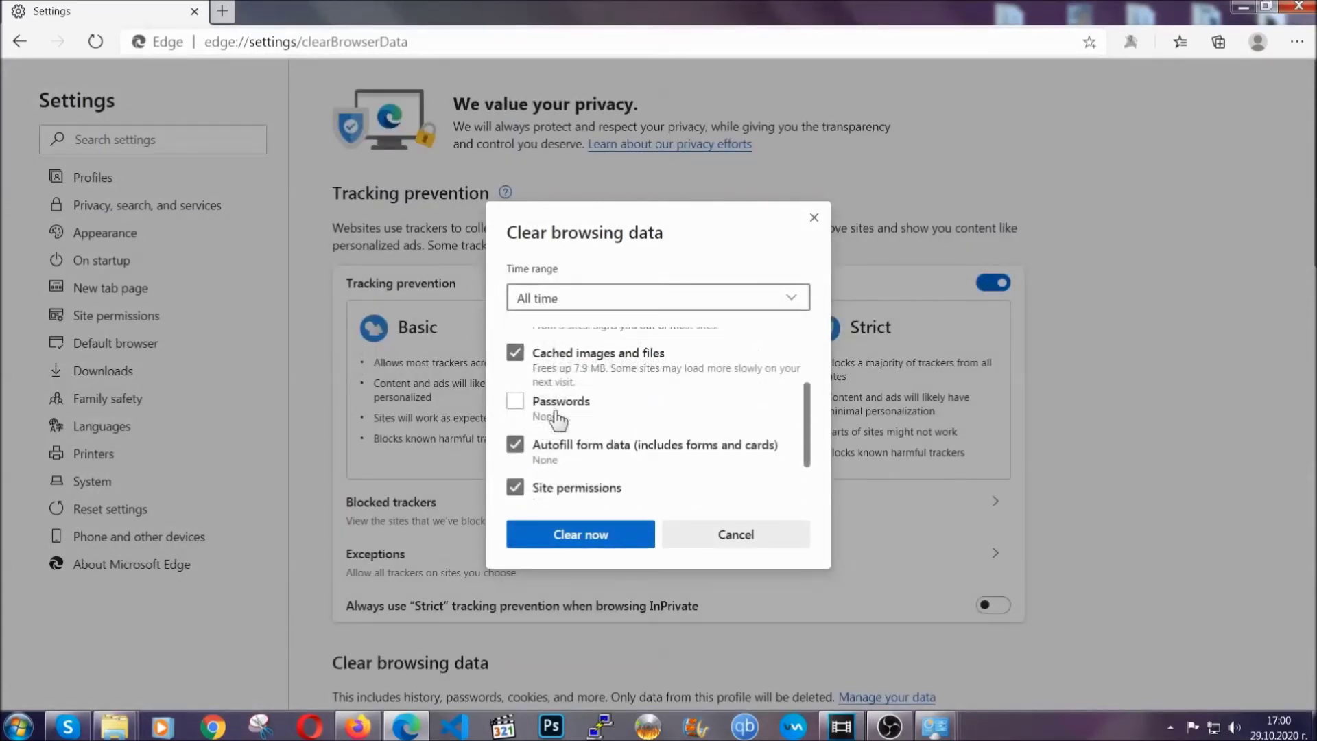
{"action": "left_click", "coordinate": [575, 541]}
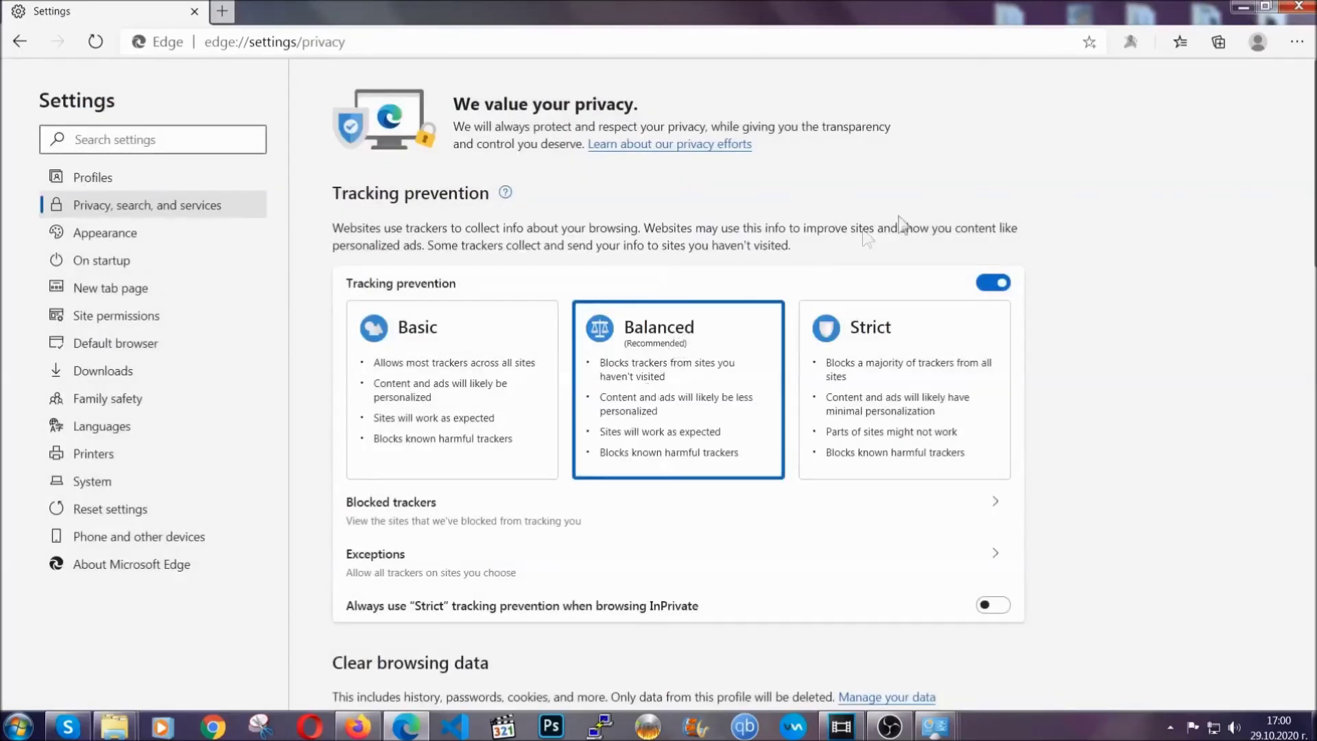
- Remove Edge's only installed extension from its Extensions page, then close Edge
{"action": "left_click", "coordinate": [1297, 43]}
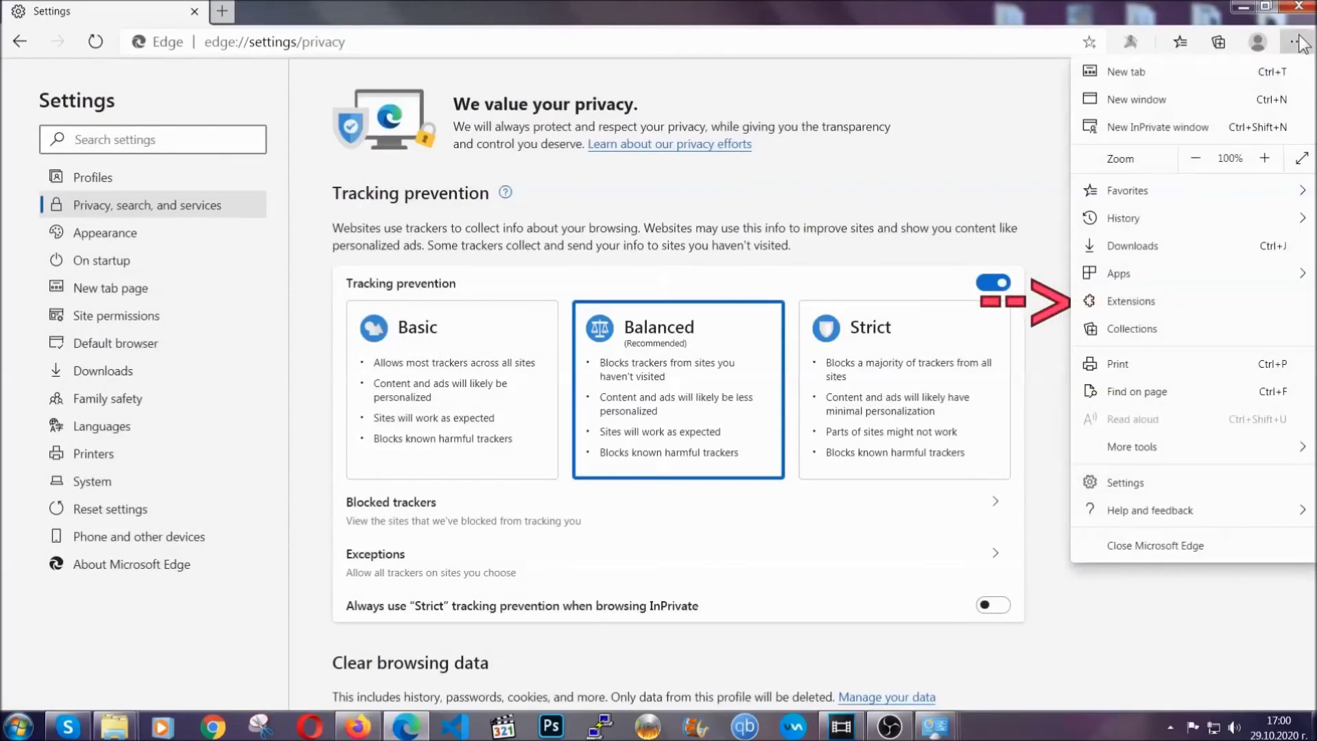
{"action": "left_click", "coordinate": [1202, 295]}
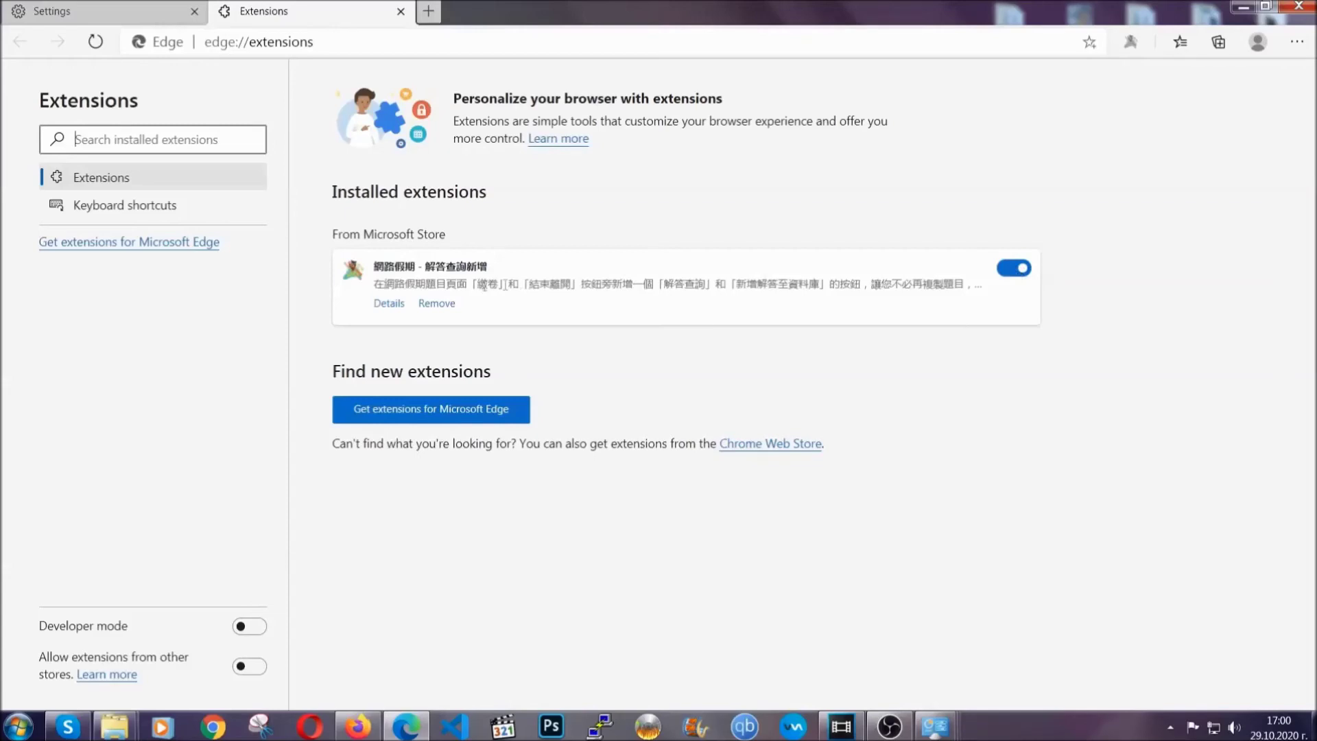
{"action": "left_click", "coordinate": [430, 307]}
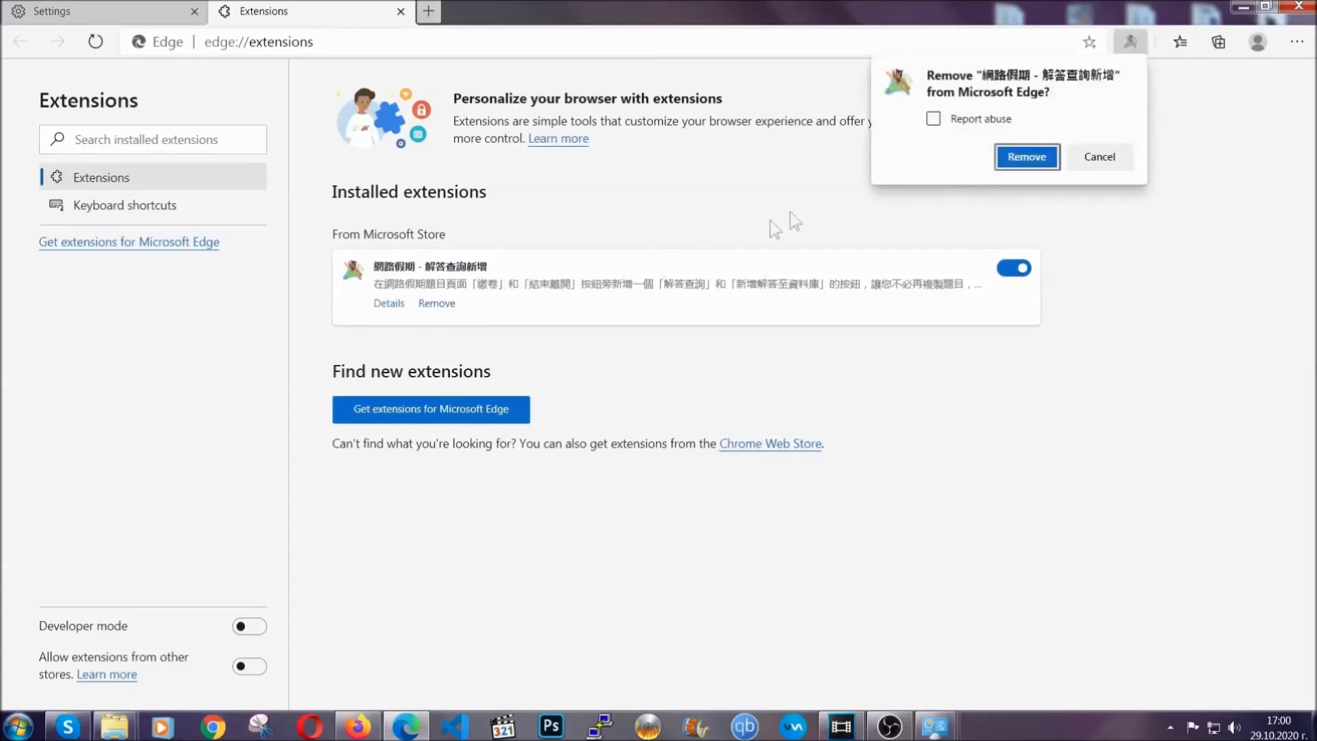
{"action": "left_click", "coordinate": [1023, 157]}
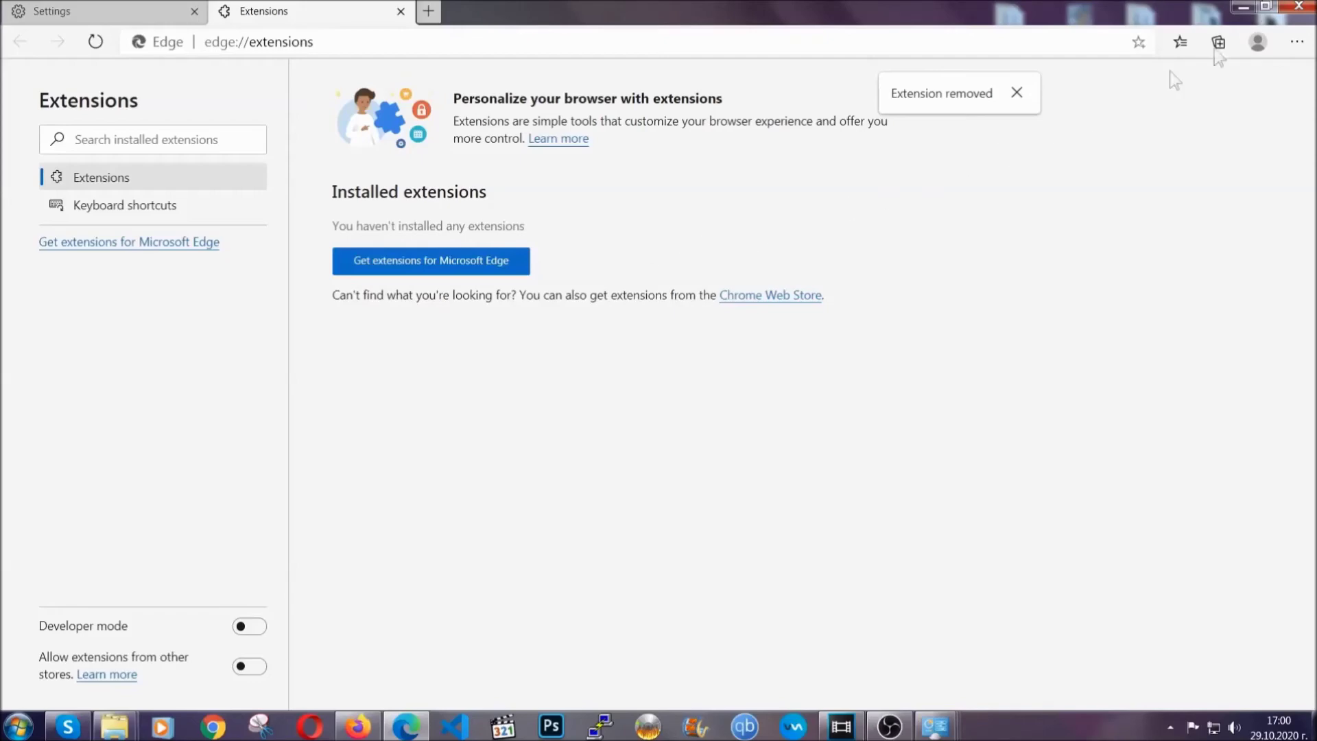
{"action": "left_click", "coordinate": [1299, 7]}
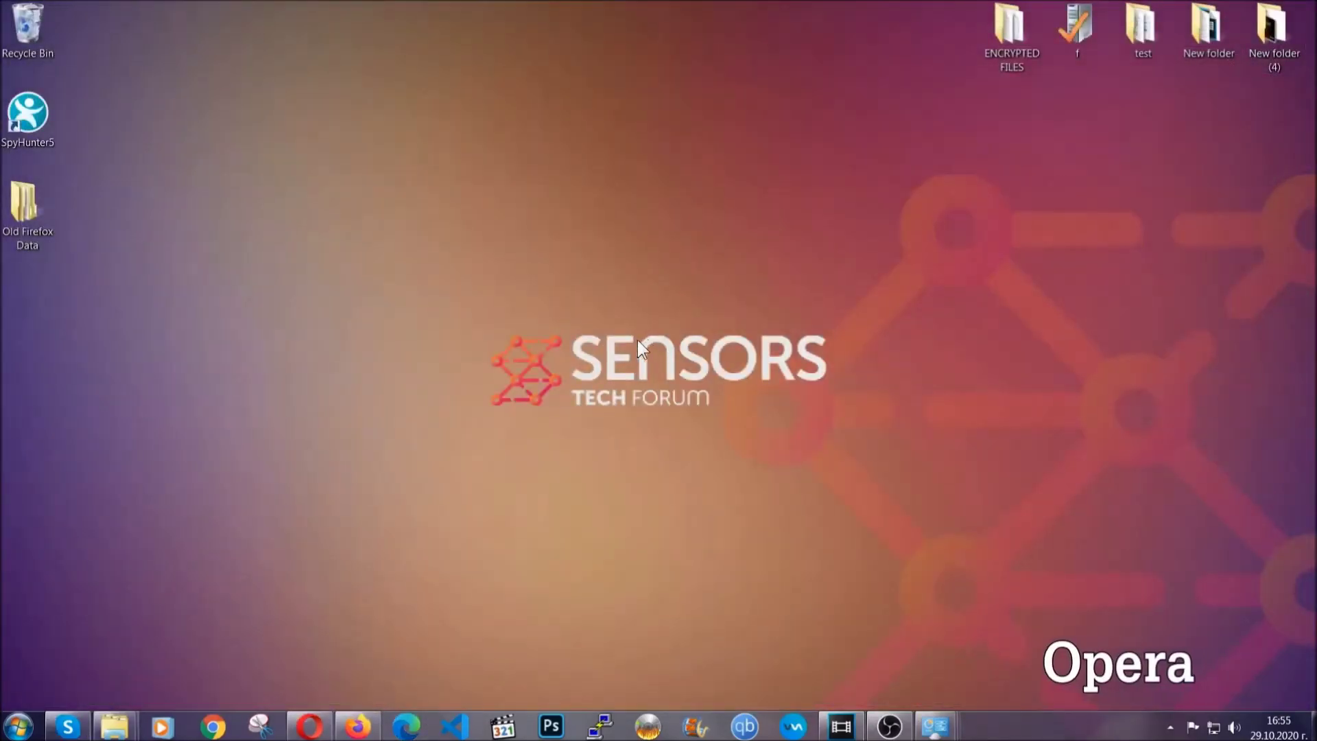
- Open Opera's clear browsing data page at opera://settings/clearBrowserData
{"action": "left_click", "coordinate": [310, 725]}
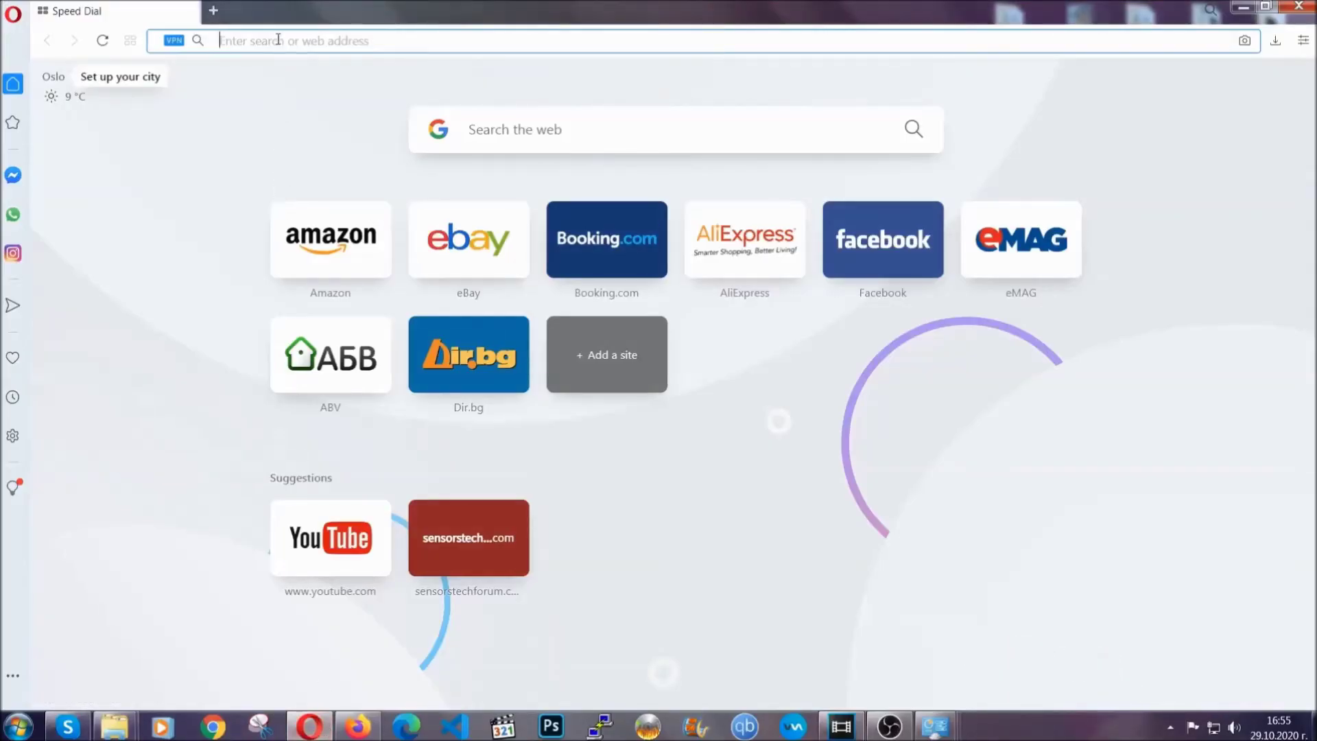
{"action": "type", "text": "opera://"}
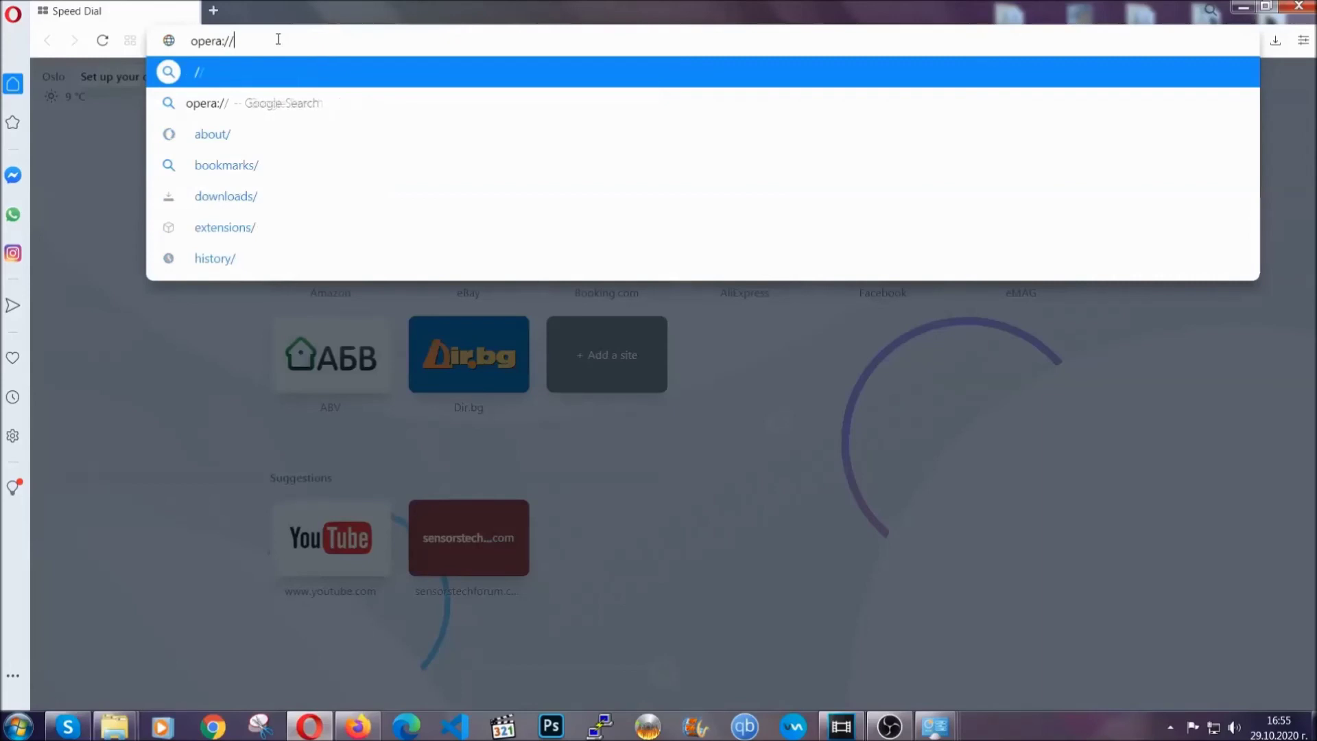
{"action": "type", "text": "settings"}
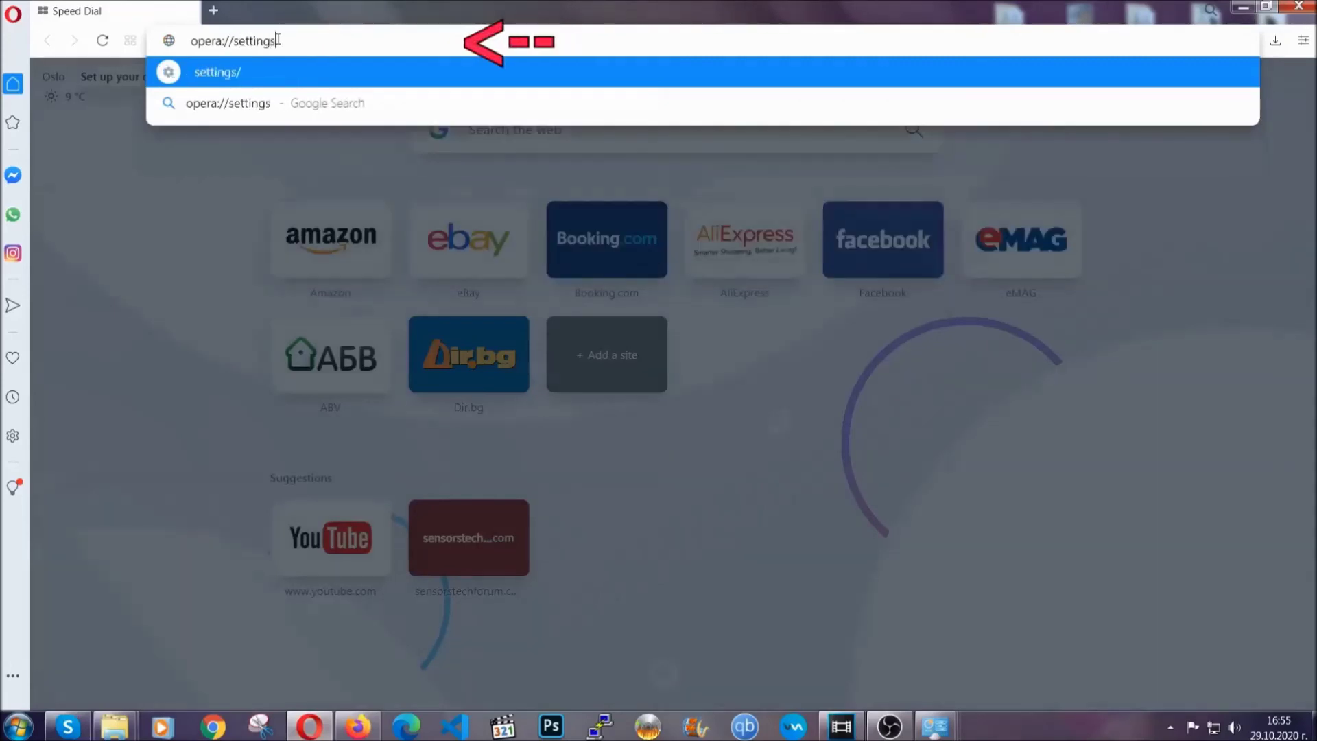
{"action": "type", "text": "/clearBrr"}
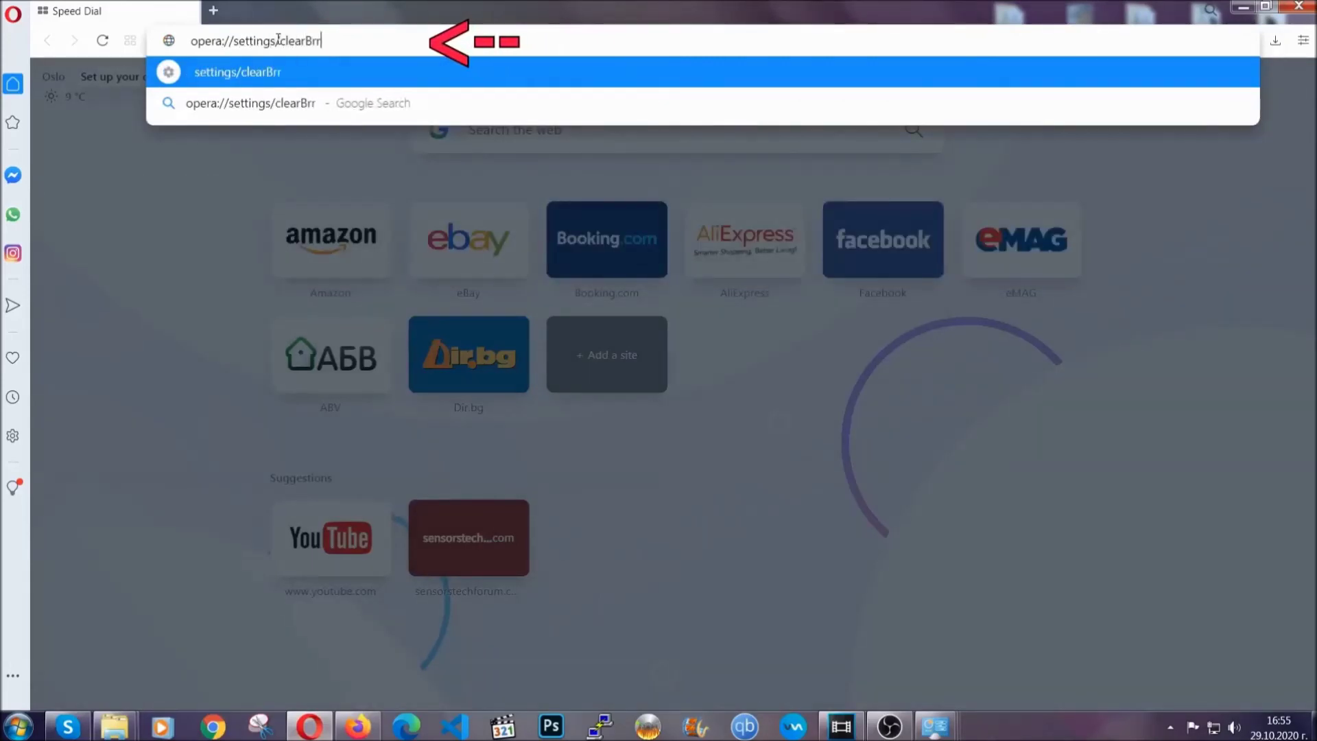
{"action": "key", "text": "BackSpace"}
{"action": "type", "text": "owserD"}
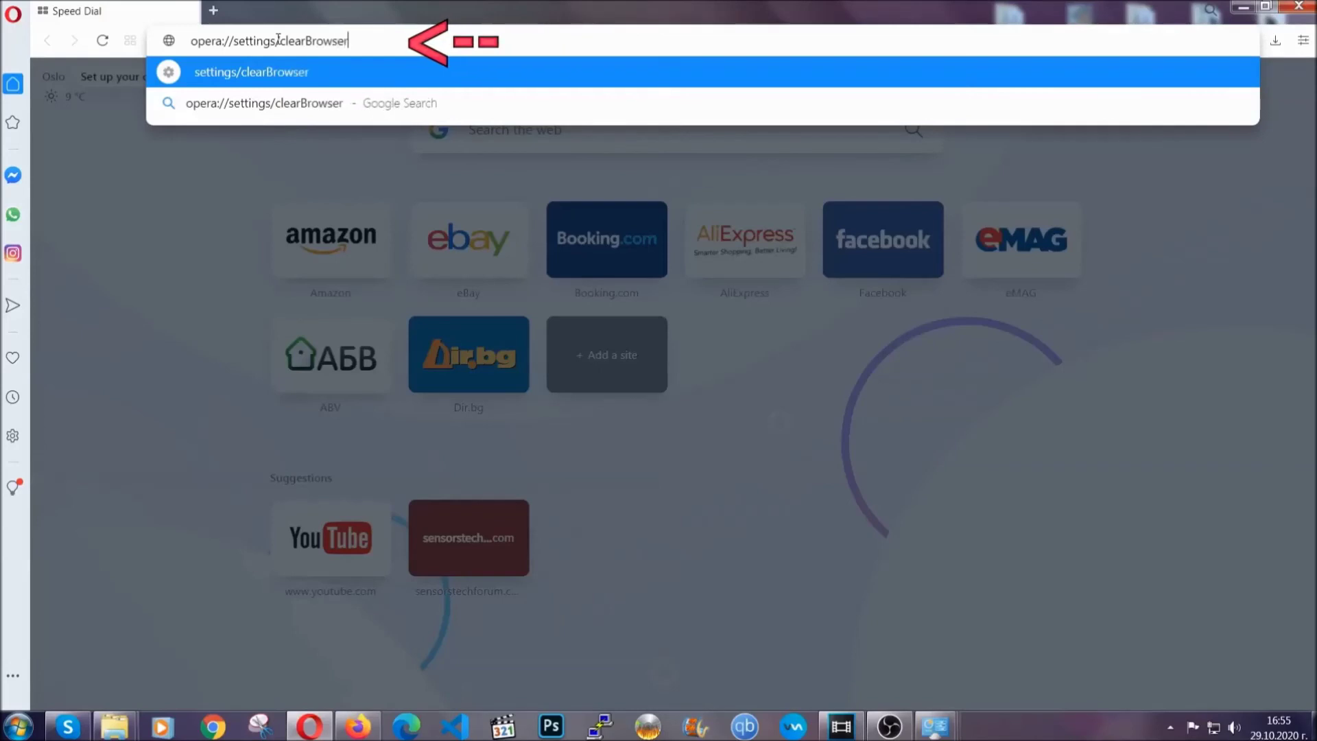
{"action": "type", "text": "ata"}
{"action": "key", "text": "Return"}
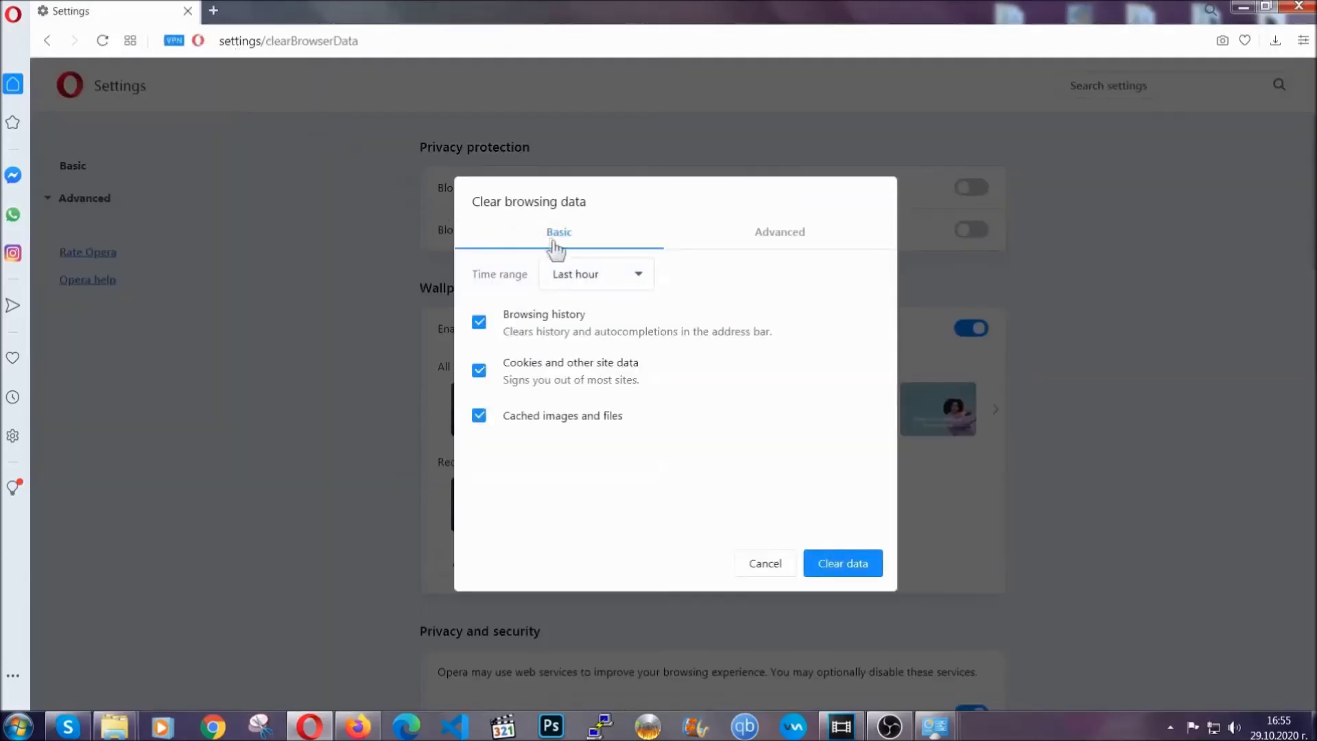
- Clear all-time Advanced browsing data including autofill form data, leaving passwords unticked
{"action": "left_click", "coordinate": [778, 236]}
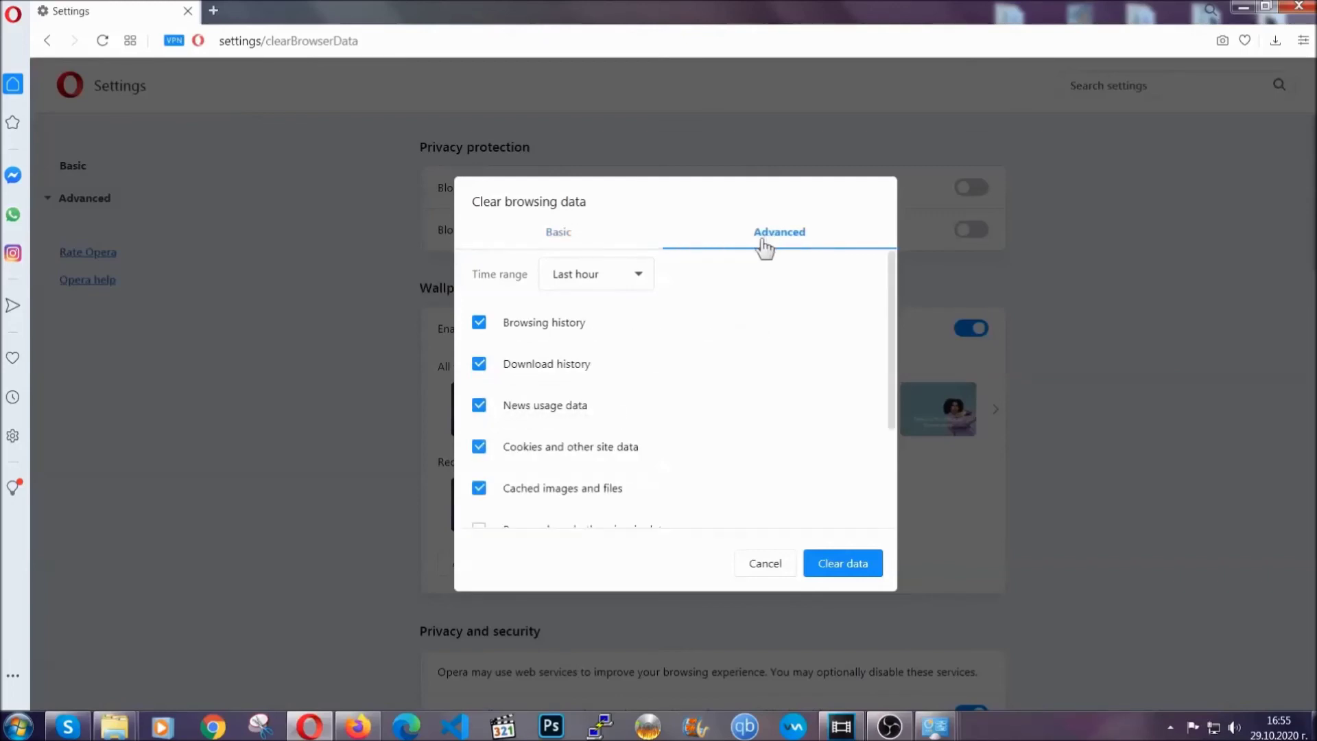
{"action": "left_click", "coordinate": [656, 275]}
{"action": "left_click", "coordinate": [596, 359]}
{"action": "scroll", "coordinate": [602, 367], "scroll_direction": "down", "scroll_amount": 3}
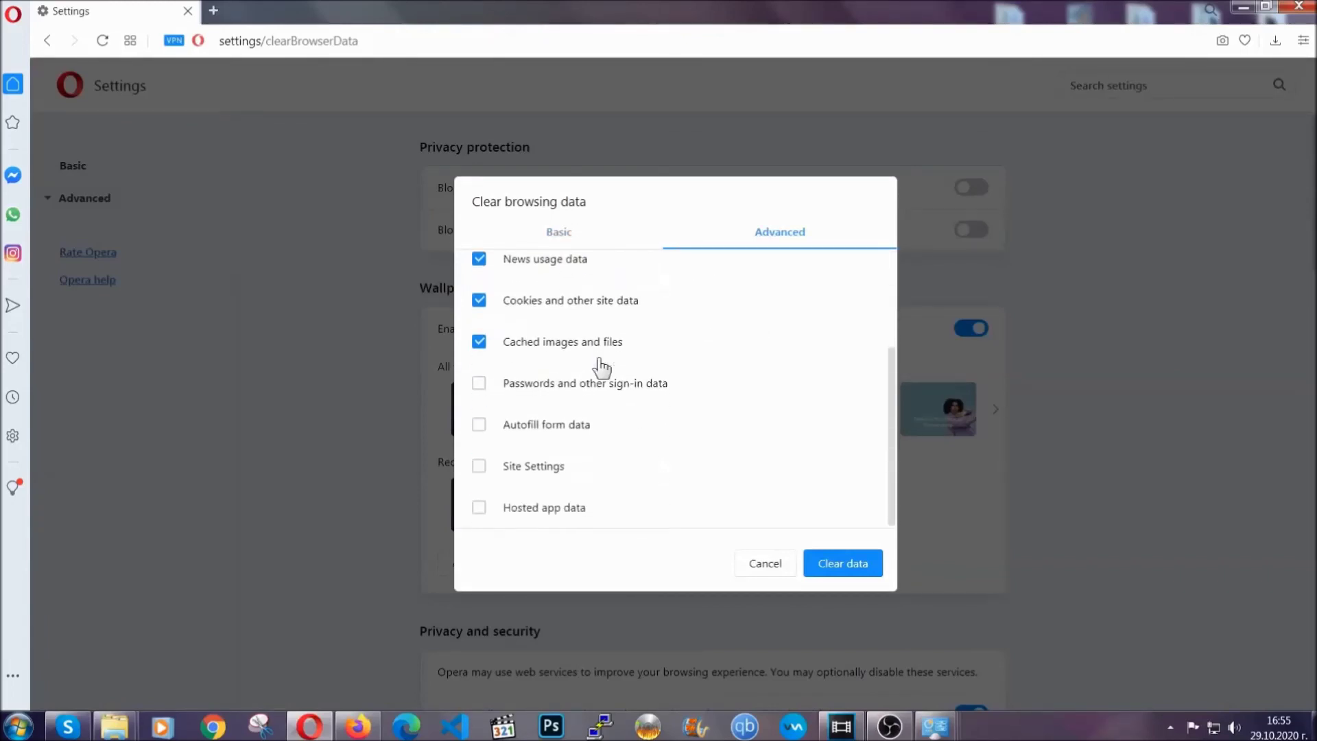
{"action": "left_click", "coordinate": [567, 429]}
{"action": "left_click", "coordinate": [842, 572]}
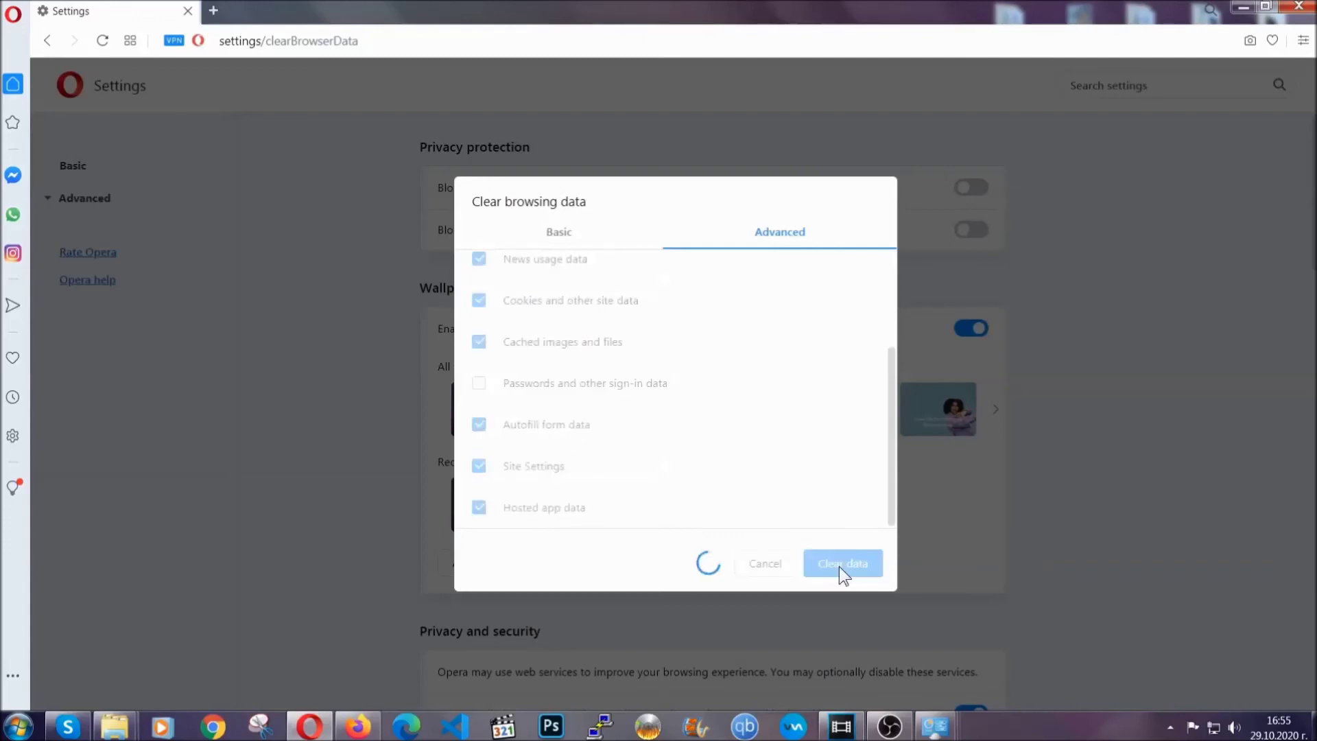